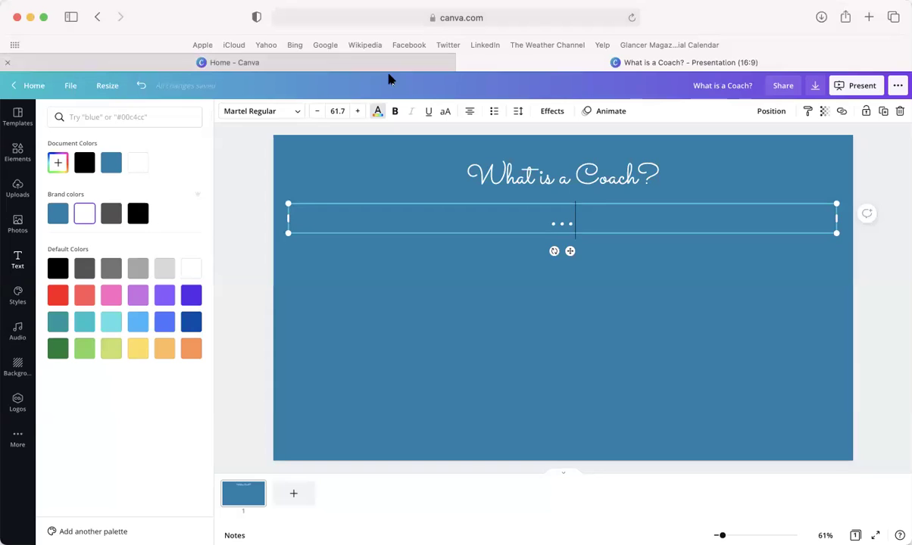
# Add the line "An individualized approach for a client's specific needs." below the ellipsis, separated from it by a blank line
pyautogui.press('Return')
pyautogui.press('Return')
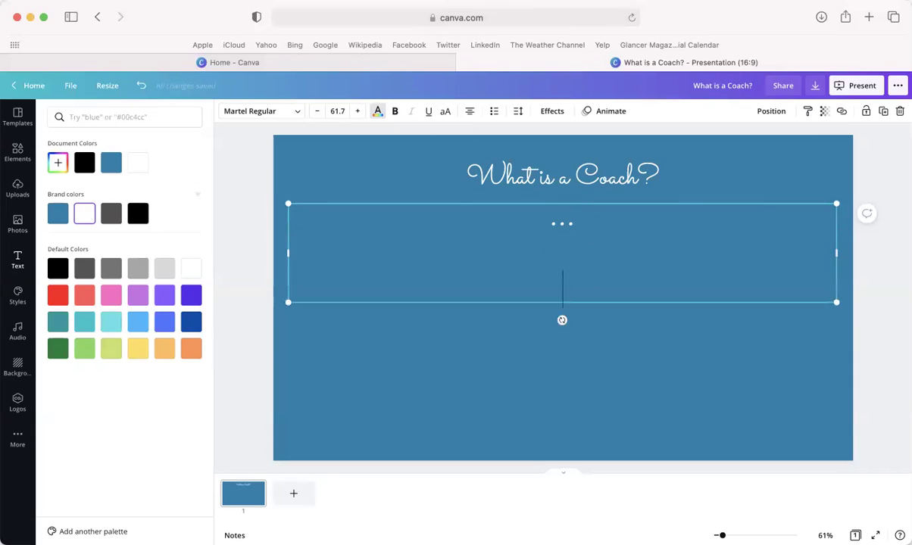
pyautogui.write('M mo')
pyautogui.press('BackSpace')
pyautogui.press('BackSpace')
pyautogui.press('BackSpace')
pyautogui.press('BackSpace')
pyautogui.press('BackSpace')
pyautogui.press('Return')
pyautogui.write('An infdi')
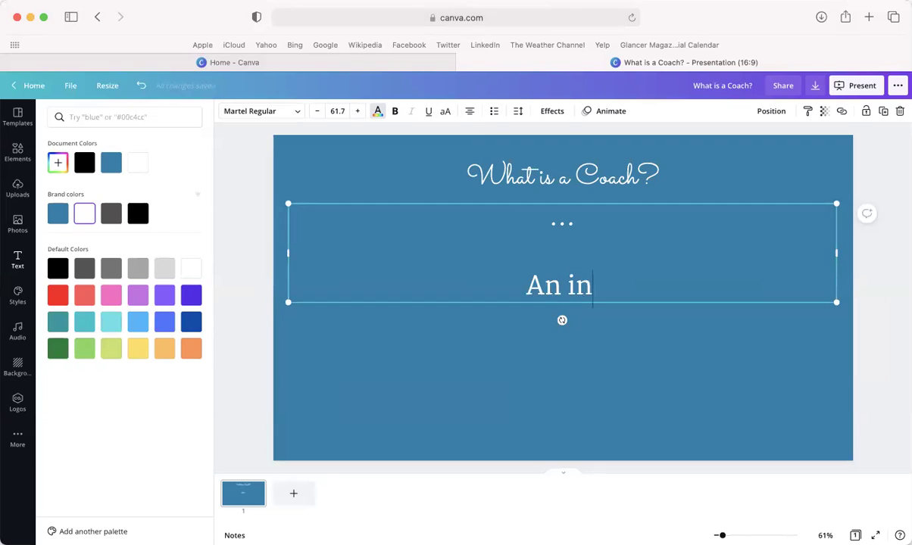
pyautogui.press('BackSpace')
pyautogui.press('BackSpace')
pyautogui.press('BackSpace')
pyautogui.write('di')
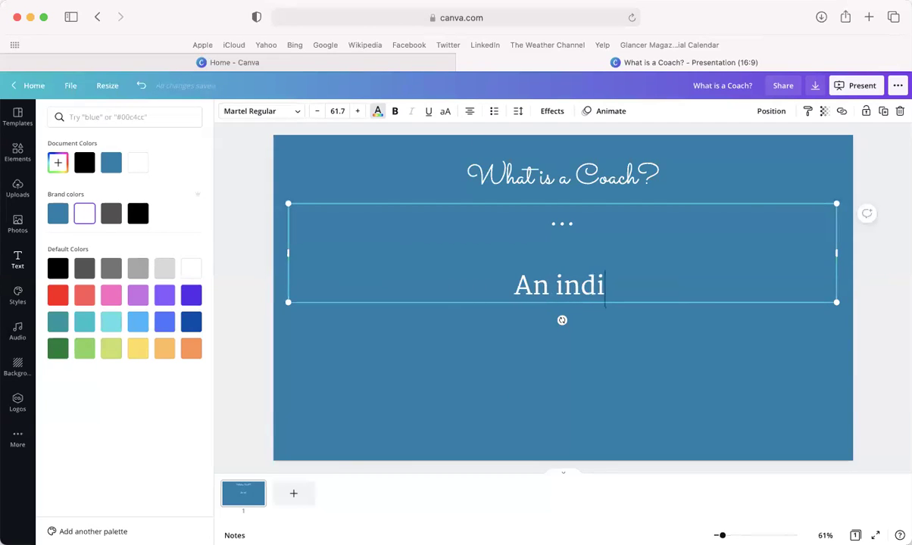
pyautogui.write('vidualized ')
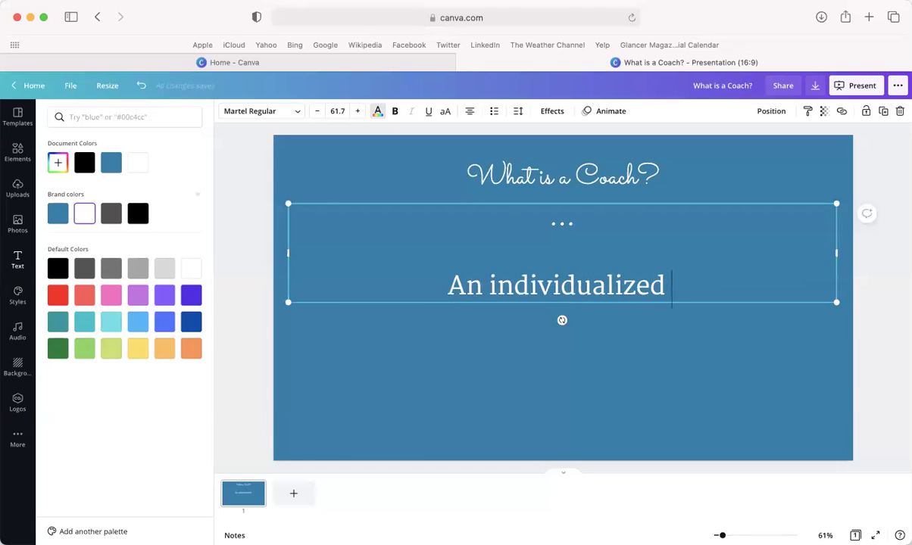
pyautogui.write('approca')
pyautogui.press('BackSpace')
pyautogui.press('BackSpace')
pyautogui.write('ach for a')
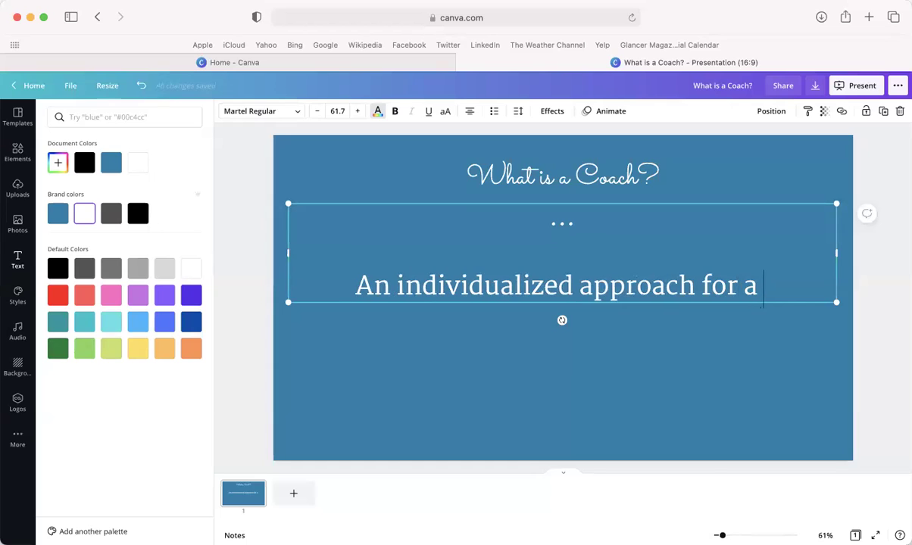
pyautogui.write(" client's speci")
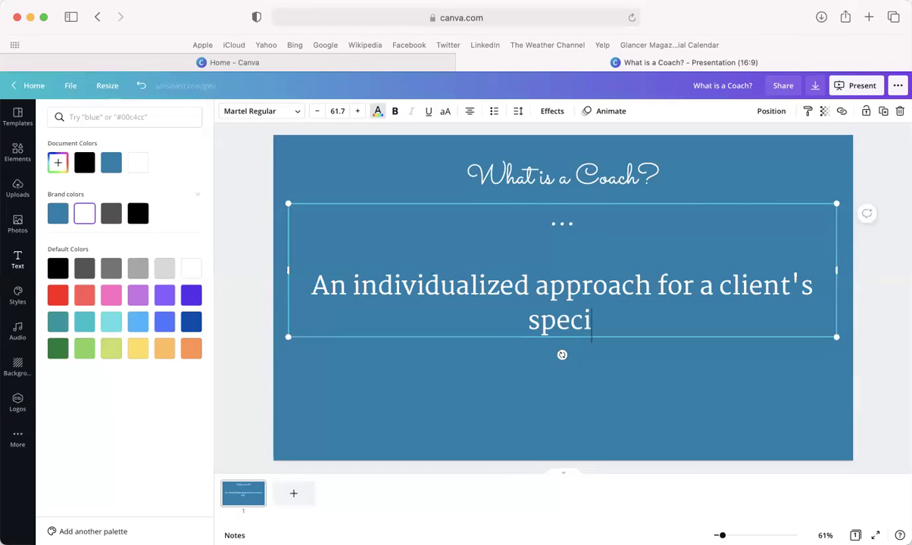
pyautogui.write('fic needs.')
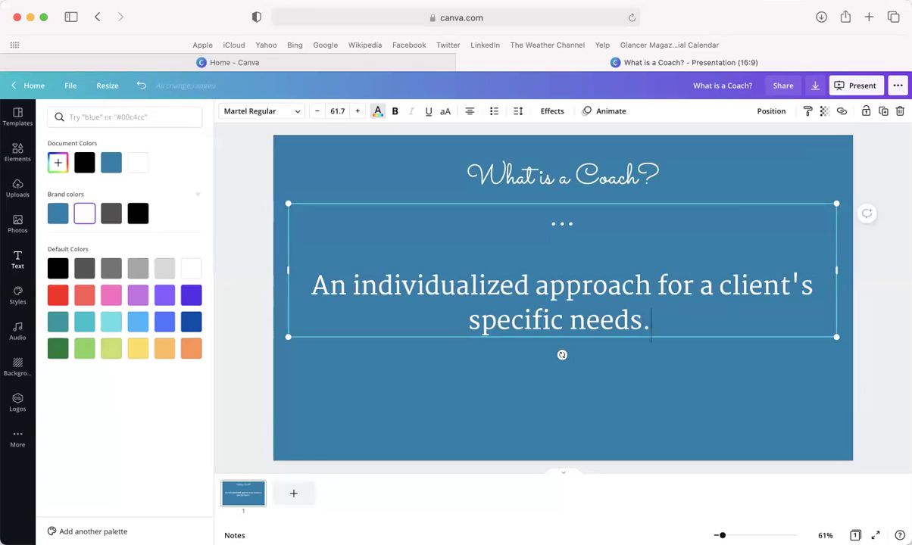
# Reduce the font size of all the body text to 44.7
pyautogui.press('super+a')
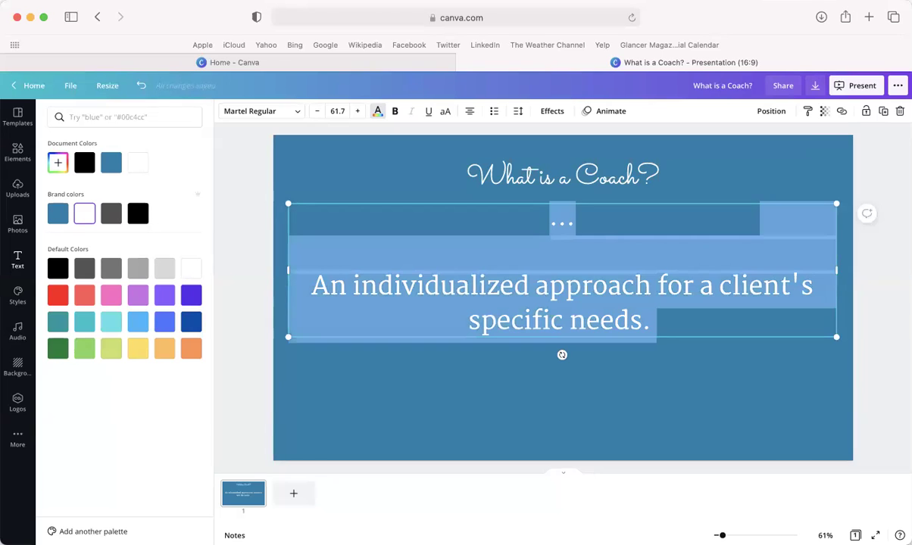
pyautogui.click(318, 111)
pyautogui.click(318, 111)
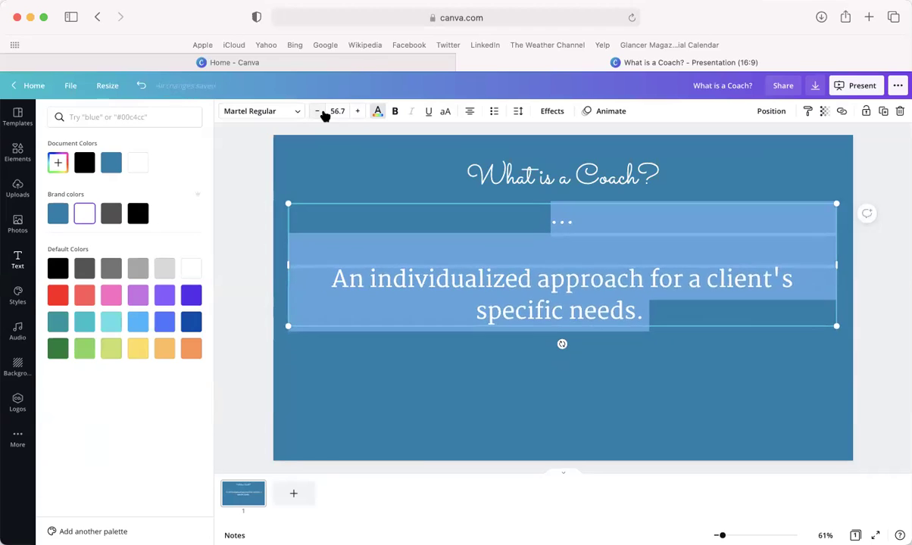
pyautogui.click(318, 111)
pyautogui.click(318, 112)
pyautogui.click(318, 111)
pyautogui.click(318, 112)
pyautogui.click(318, 111)
pyautogui.click(318, 111)
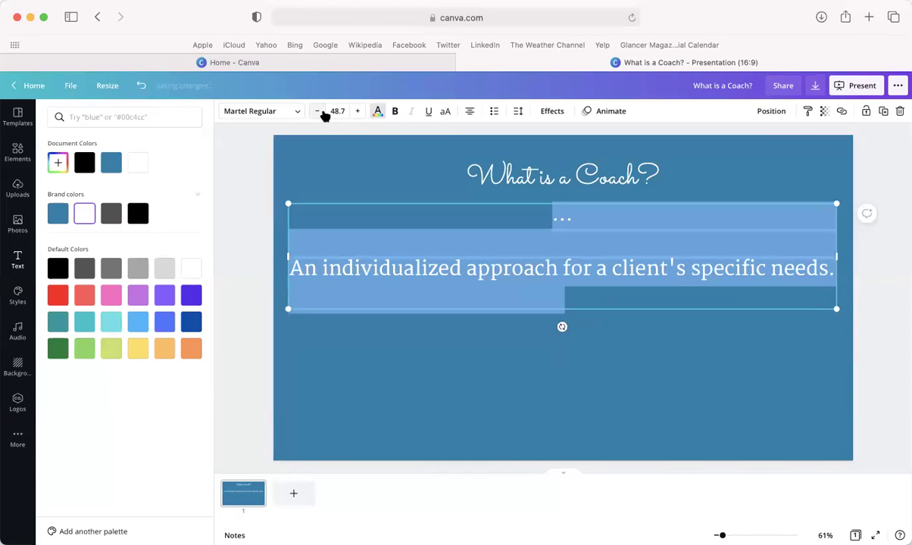
pyautogui.click(318, 111)
pyautogui.click(318, 112)
pyautogui.click(318, 111)
pyautogui.click(322, 112)
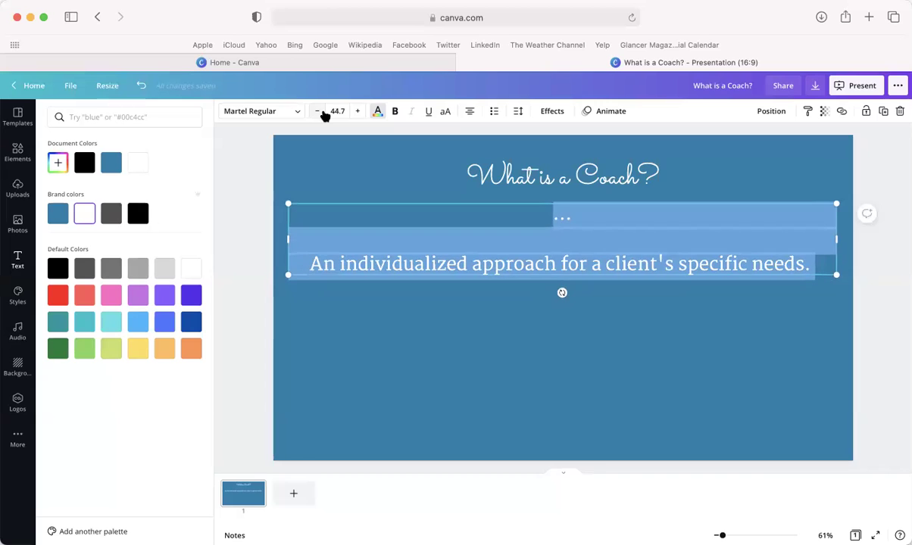
# Add the line "More Instruction-y to the client via a roadmap." after the first statement, leaving a blank line between them
pyautogui.click(817, 263)
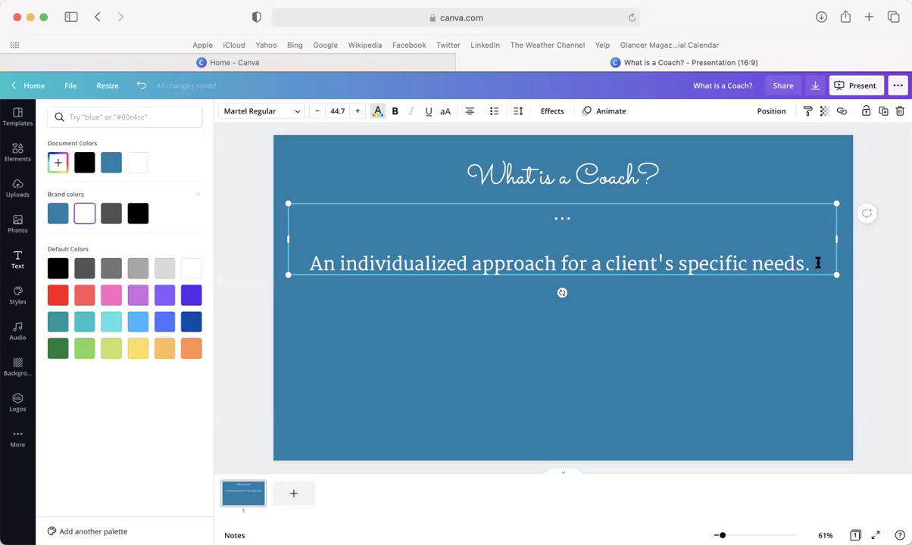
pyautogui.press('Return')
pyautogui.press('Return')
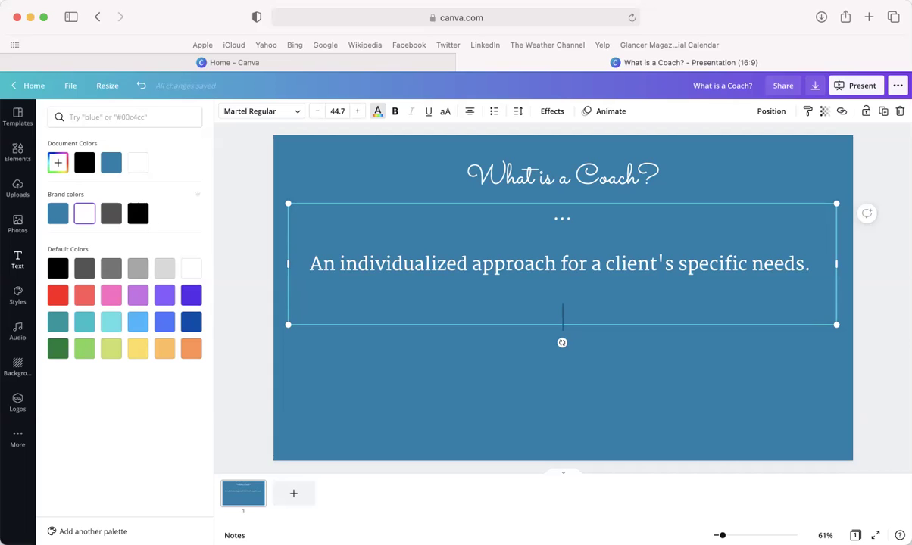
pyautogui.write('MoreIns')
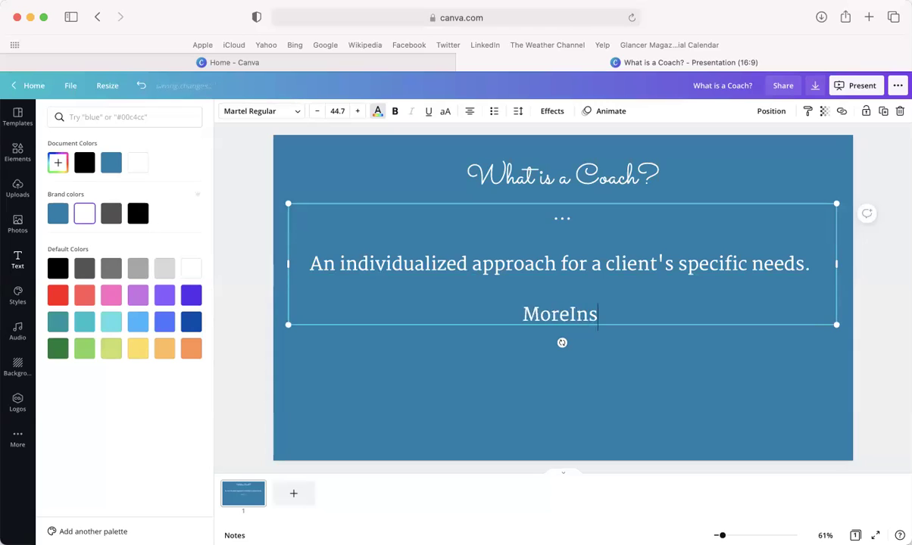
pyautogui.press('BackSpace')
pyautogui.press('BackSpace')
pyautogui.press('BackSpace')
pyautogui.write('Instr')
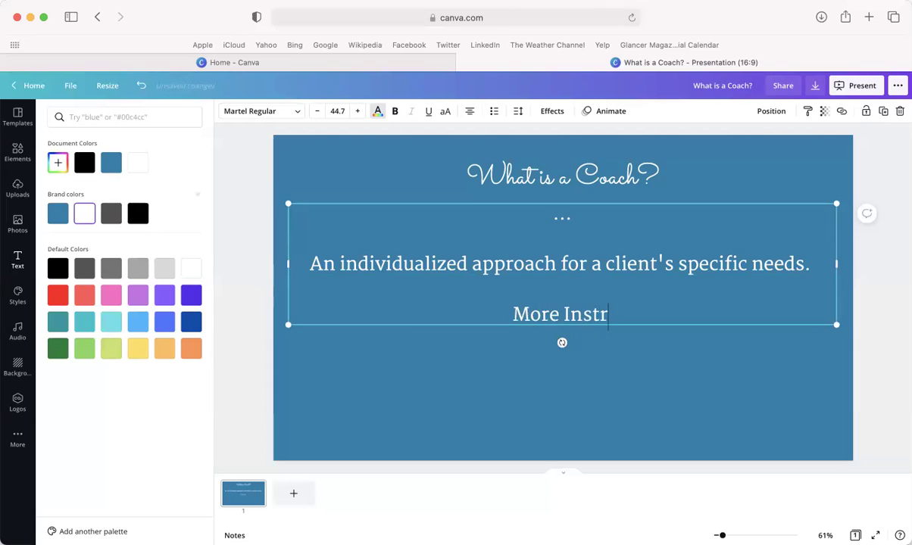
pyautogui.write('uction-y')
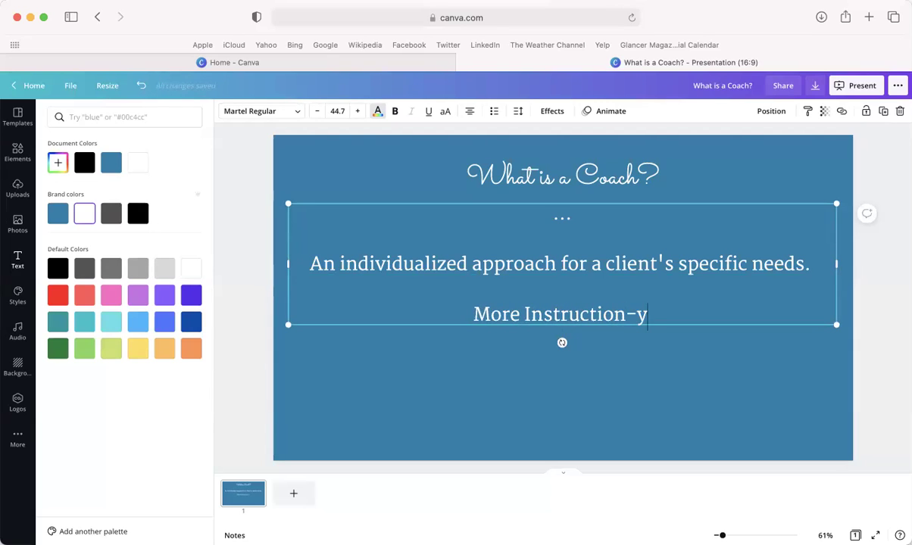
pyautogui.write(' t')
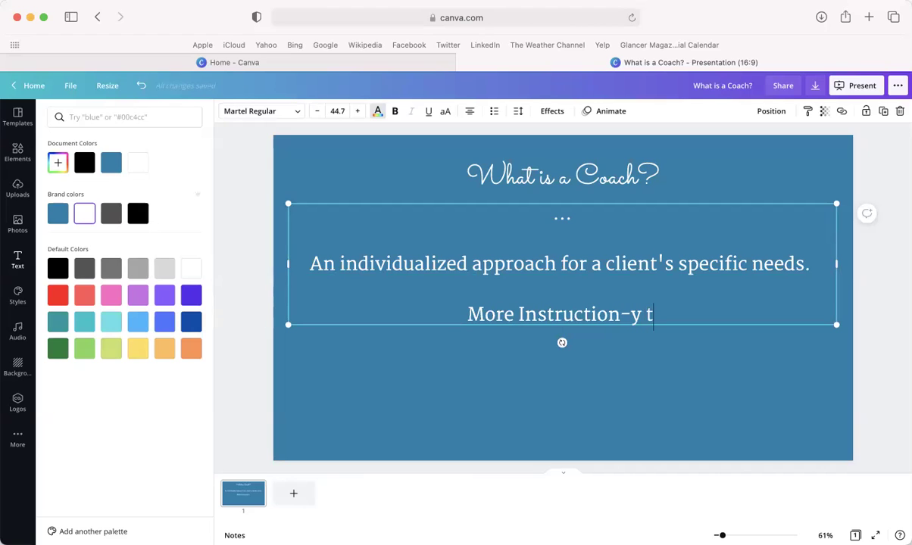
pyautogui.write('o the ')
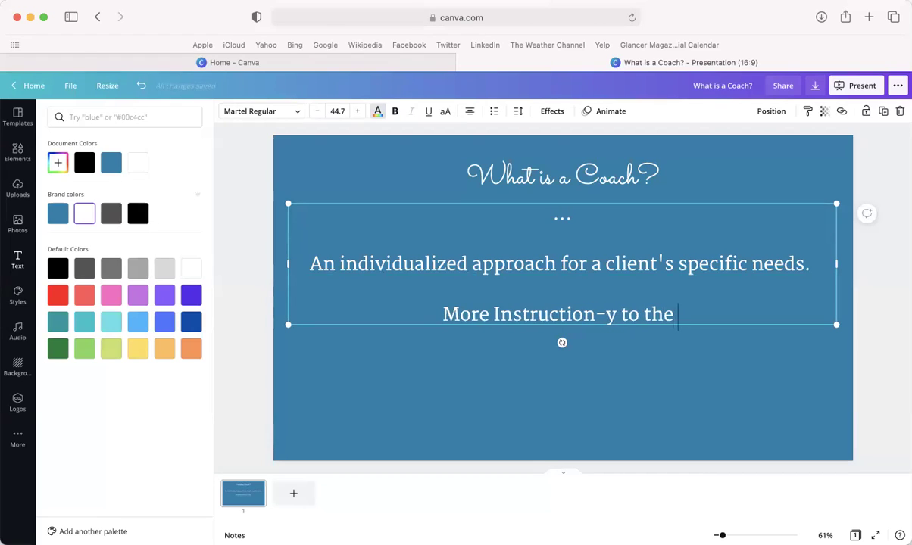
pyautogui.write('client')
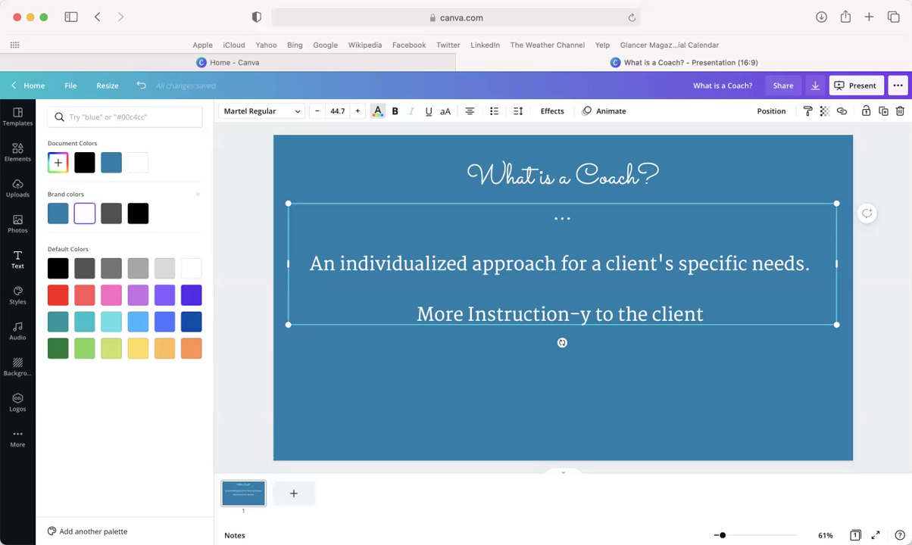
pyautogui.write('via a rodam')
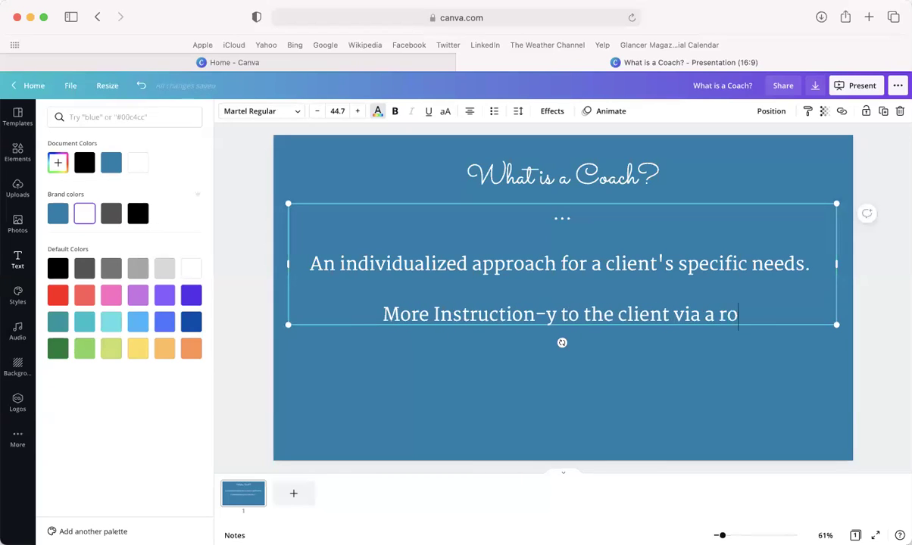
pyautogui.press('BackSpace')
pyautogui.press('BackSpace')
pyautogui.press('BackSpace')
pyautogui.write('adm')
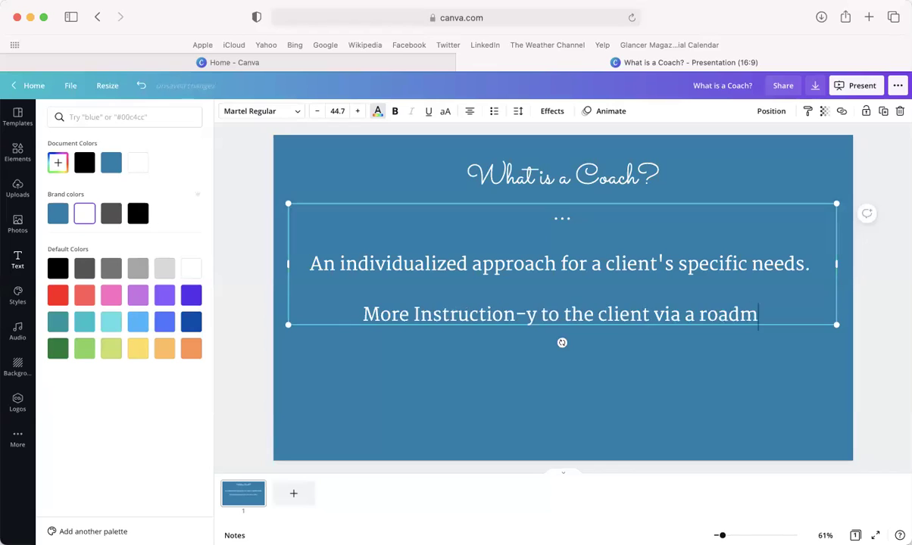
pyautogui.write('ap.')
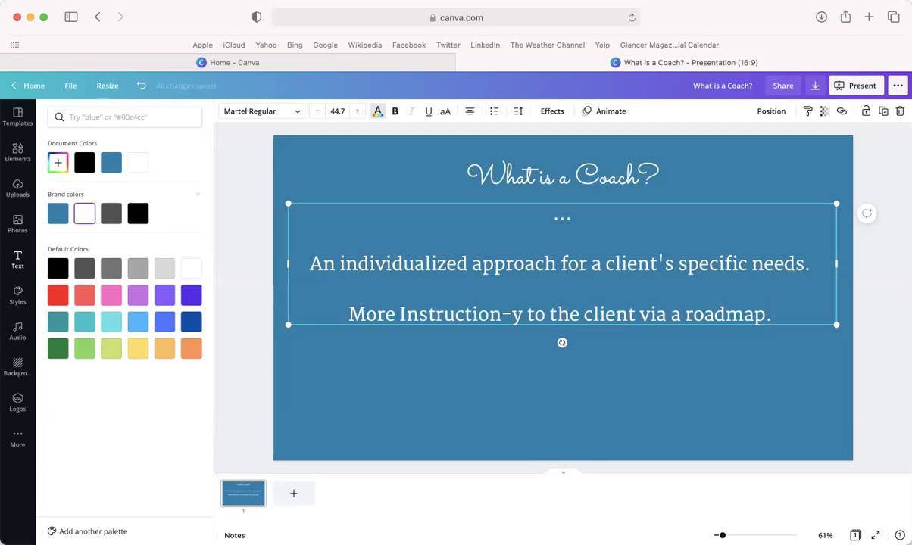
# Add the line "Provides specific direction to the client." below the roadmap statement, with a blank line between
pyautogui.press('Return')
pyautogui.write('Provides d')
pyautogui.write('irection')
pyautogui.press('Left')
pyautogui.press('Left')
pyautogui.press('Left')
pyautogui.press('Left')
pyautogui.press('Left')
pyautogui.press('Left')
pyautogui.press('Left')
pyautogui.press('Left')
pyautogui.press('Left')
pyautogui.write('specific')
pyautogui.press('Right')
pyautogui.press('Right')
pyautogui.press('Right')
pyautogui.press('Right')
pyautogui.press('Right')
pyautogui.press('Right')
pyautogui.press('Right')
pyautogui.press('Right')
pyautogui.press('Right')
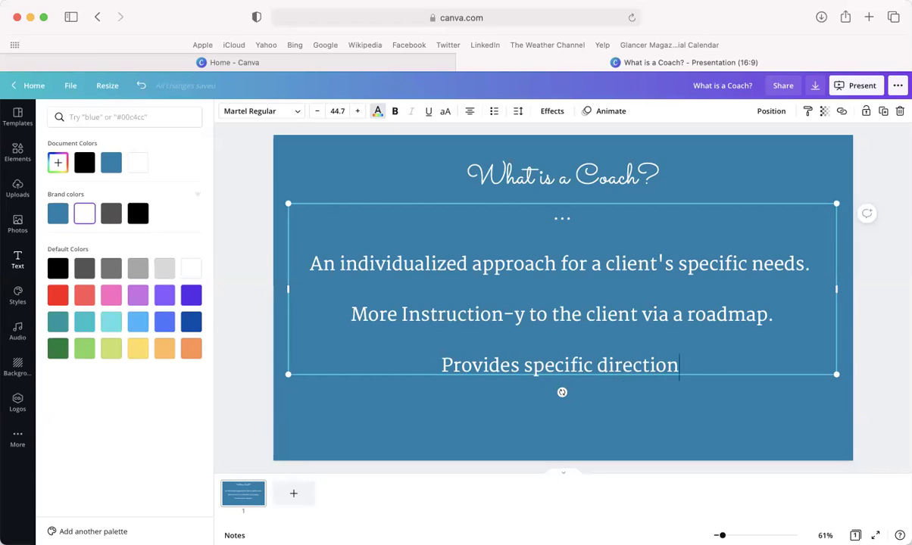
pyautogui.write('to the client.')
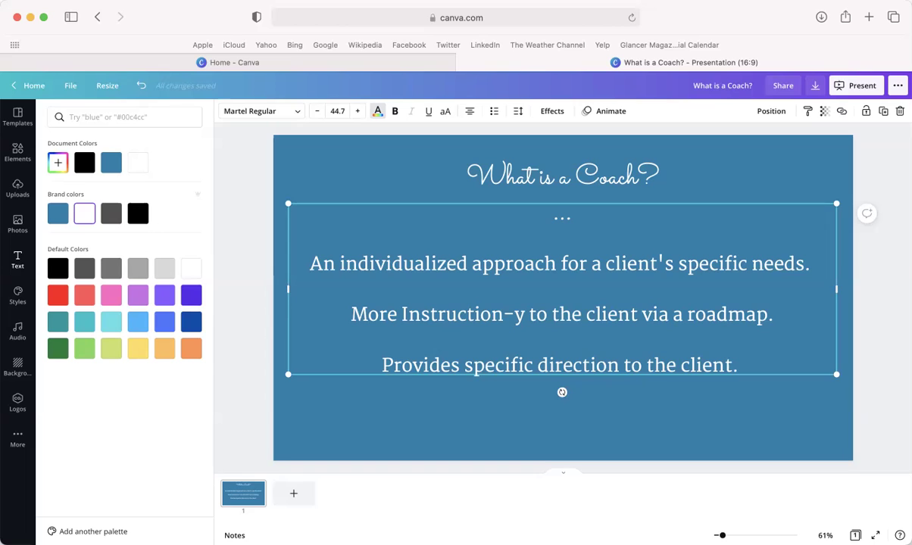
# Add the closing line "KNOW the client's WHY!" below a blank line and finish editing the text box
pyautogui.press('Return')
pyautogui.write('KNow')
pyautogui.press('BackSpace')
pyautogui.press('BackSpace')
pyautogui.press('BackSpace')
pyautogui.write("NOW the client's WHY!")
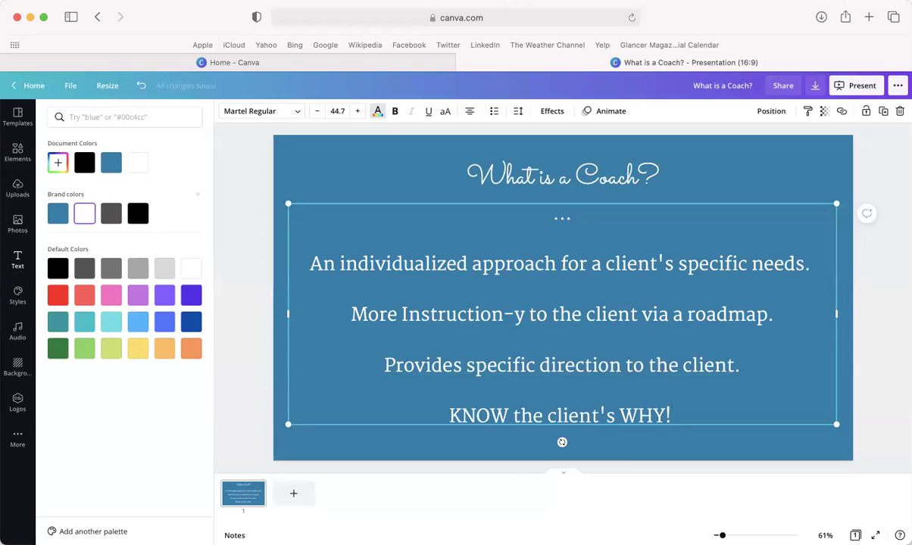
pyautogui.click(887, 269)
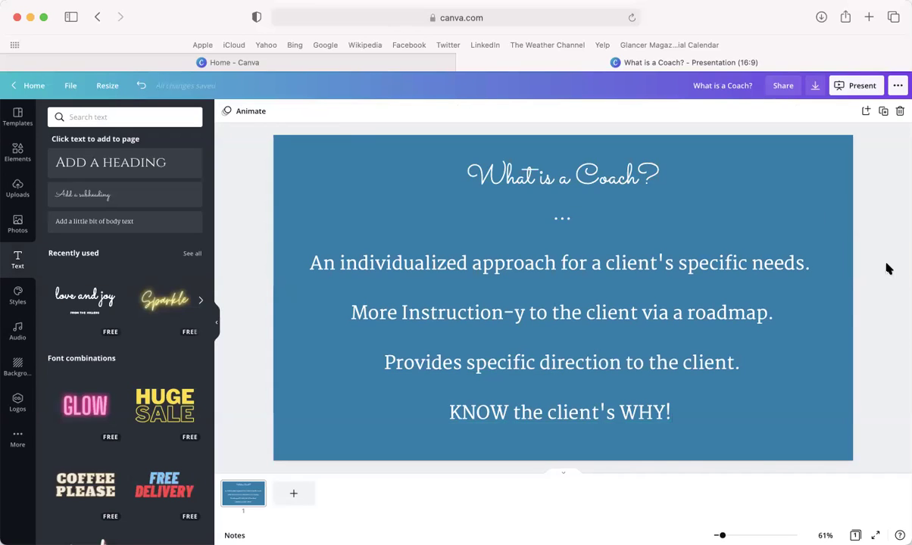
# Duplicate the completed "What is a Coach?" slide as a second page
pyautogui.click(883, 111)
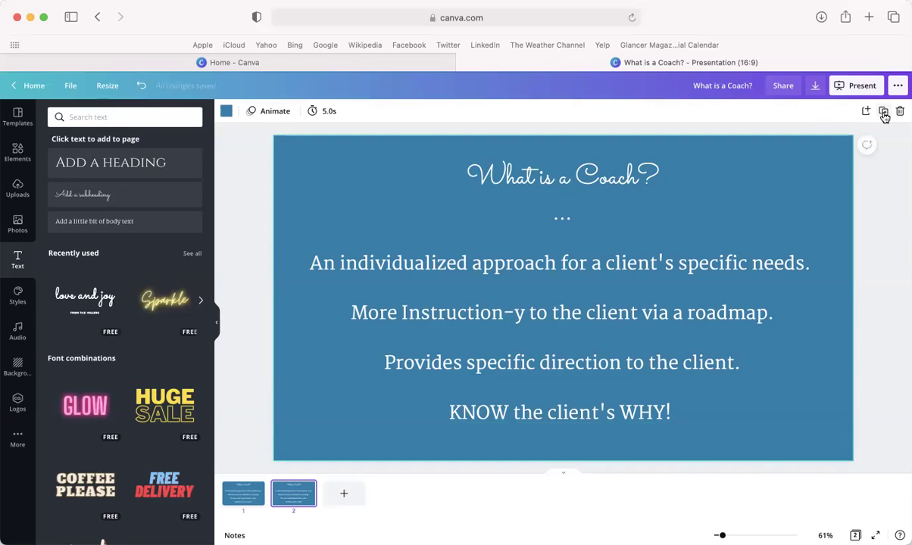
pyautogui.click(879, 195)
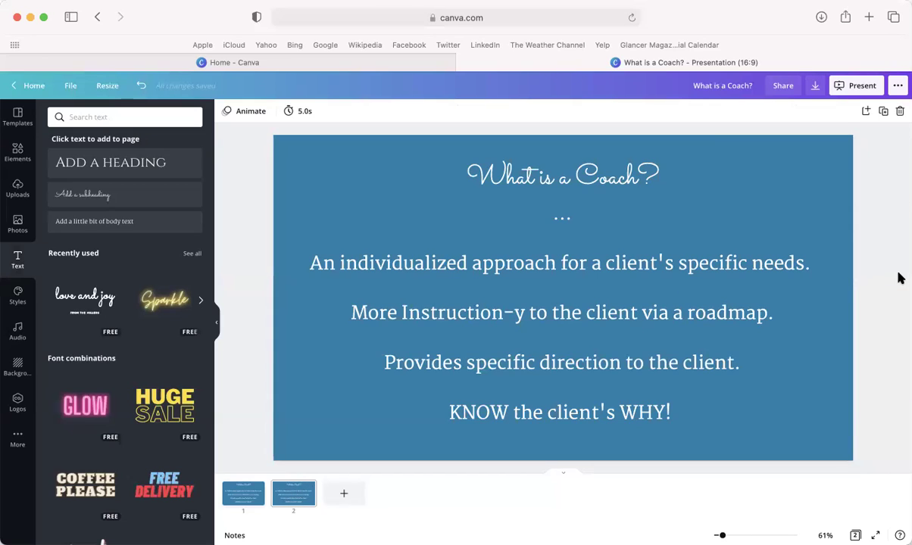
pyautogui.click(248, 498)
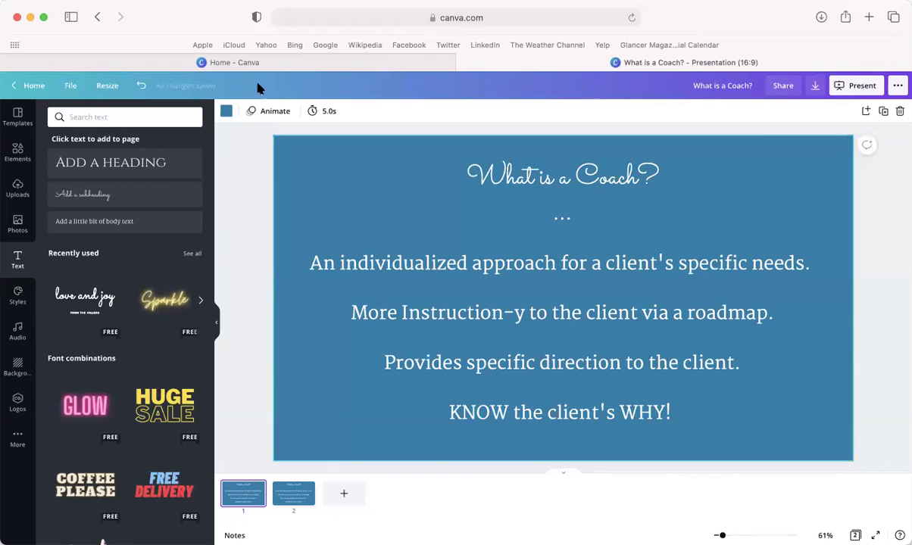
pyautogui.click(892, 350)
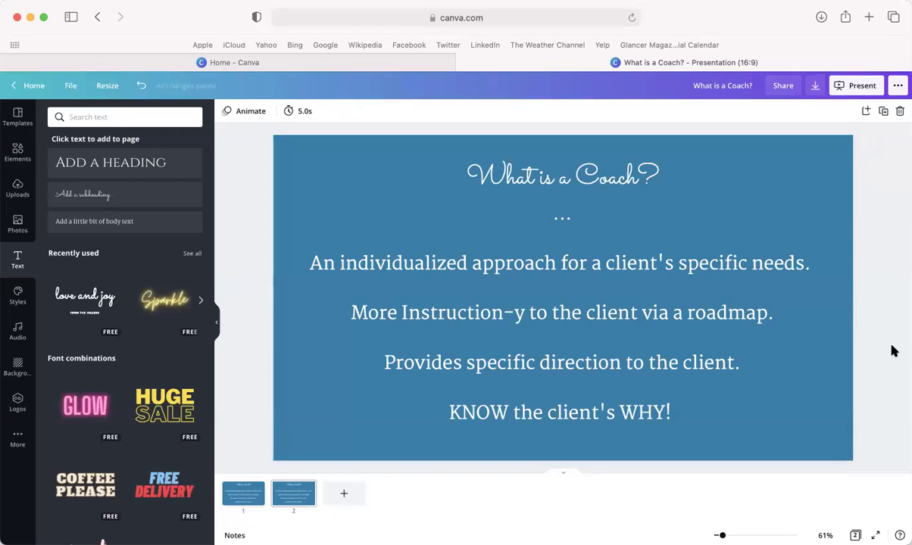
pyautogui.click(825, 352)
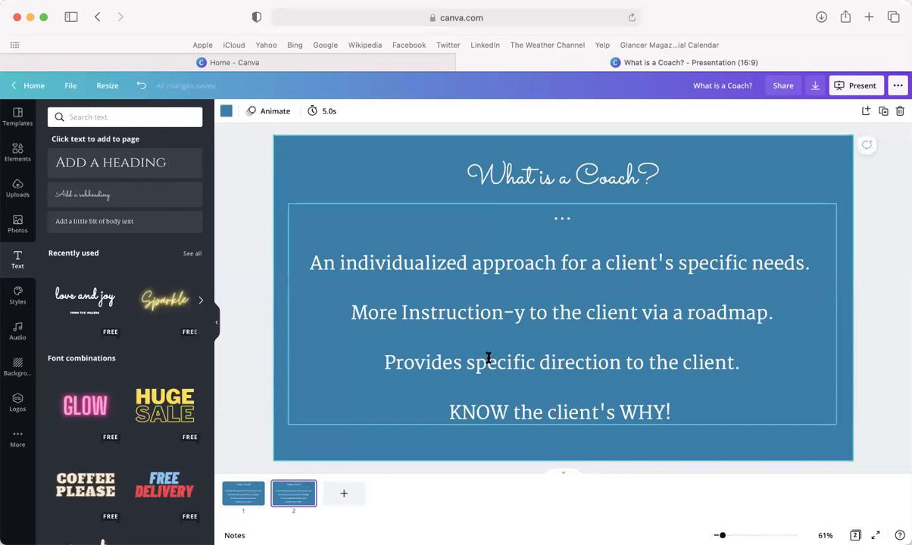
pyautogui.tripleClick(515, 358)
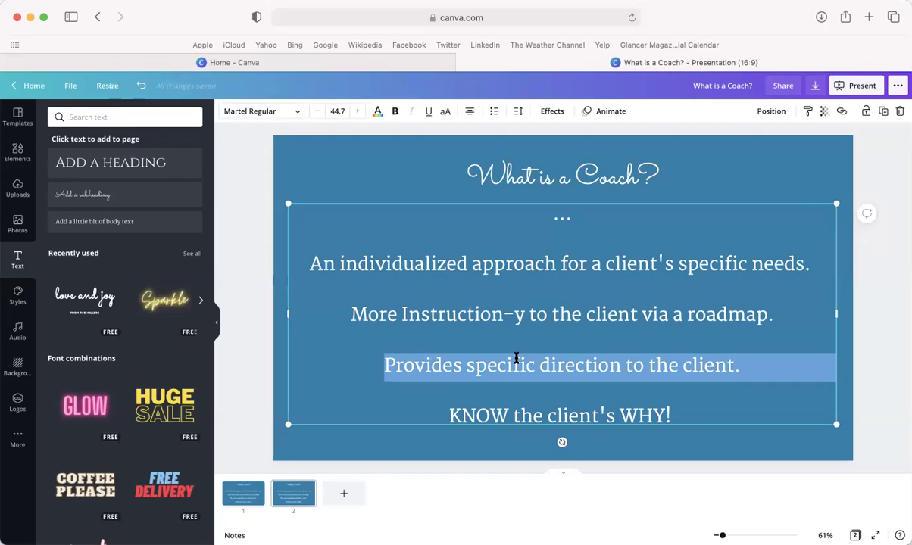
# Change the second slide's title to "What is a Teacher?"
pyautogui.doubleClick(613, 174)
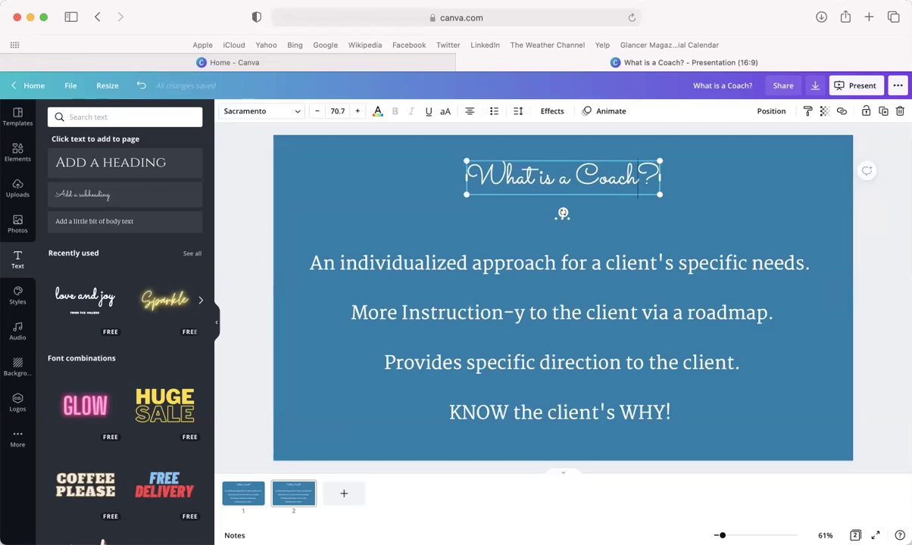
pyautogui.press('BackSpace')
pyautogui.press('BackSpace')
pyautogui.press('BackSpace')
pyautogui.press('BackSpace')
pyautogui.press('BackSpace')
pyautogui.write('Teacher')
# Delete the four copied statements below the dots on the "What is a Teacher?" slide
pyautogui.click(596, 311)
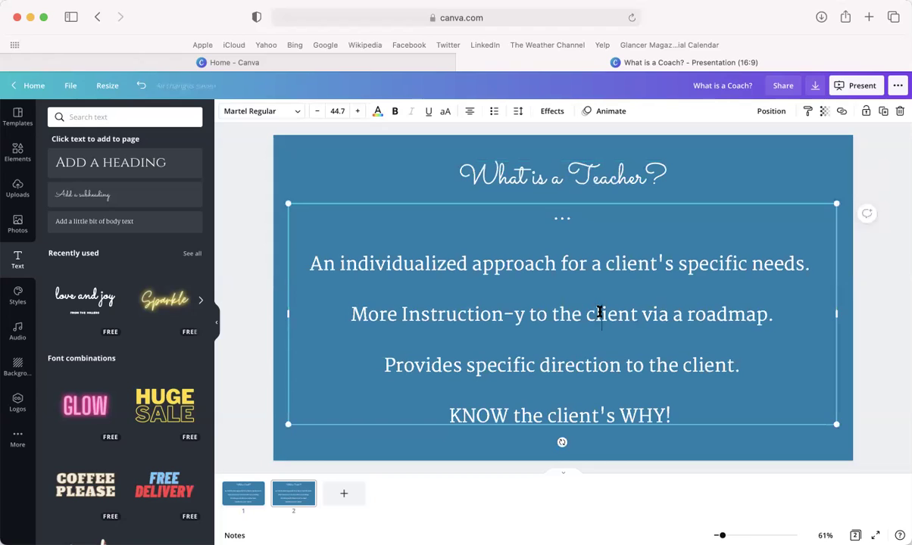
pyautogui.moveTo(666, 411); pyautogui.dragTo(309, 270)
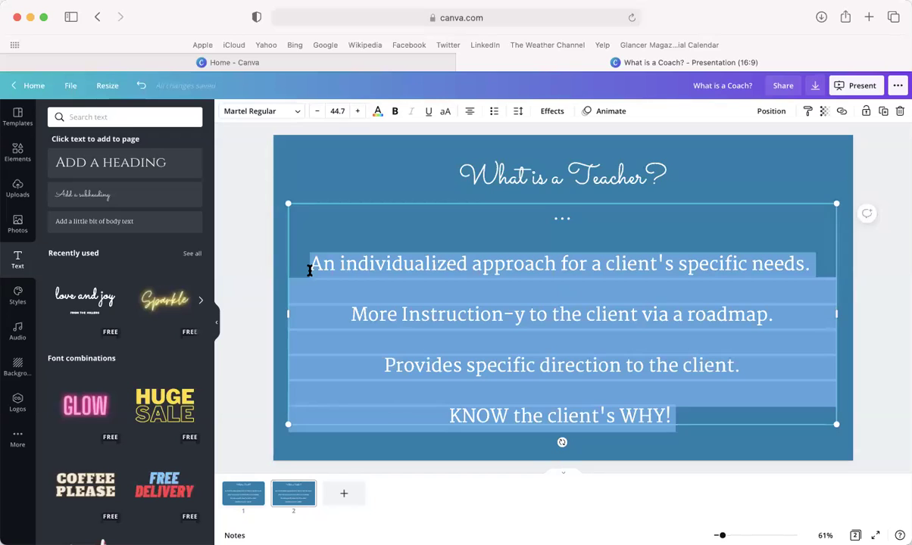
pyautogui.press('BackSpace')
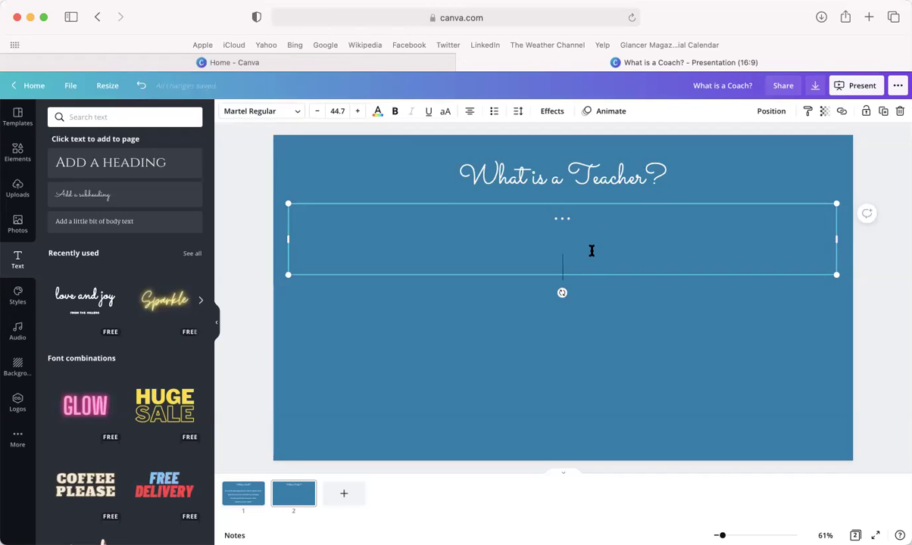
# Add the statement "A generalized guide for a group of people." below the dots in the body text
pyautogui.write('A')
pyautogui.press('BackSpace')
pyautogui.press('Return')
pyautogui.write('A genera')
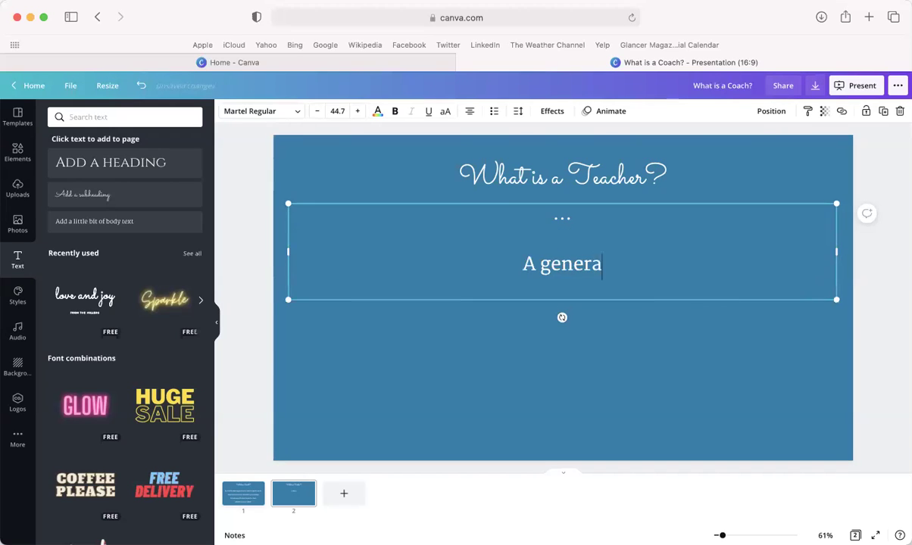
pyautogui.write('lized bui')
pyautogui.press('BackSpace')
pyautogui.press('BackSpace')
pyautogui.press('BackSpace')
pyautogui.press('BackSpace')
pyautogui.write('gu9d')
pyautogui.press('BackSpace')
pyautogui.press('BackSpace')
pyautogui.press('BackSpace')
pyautogui.press('BackSpace')
pyautogui.write('gu')
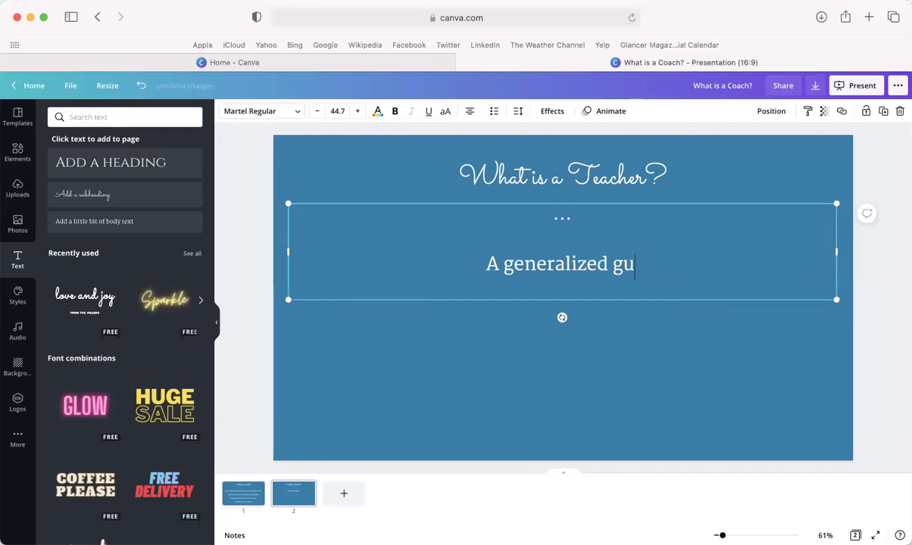
pyautogui.write('ide for a group of peo')
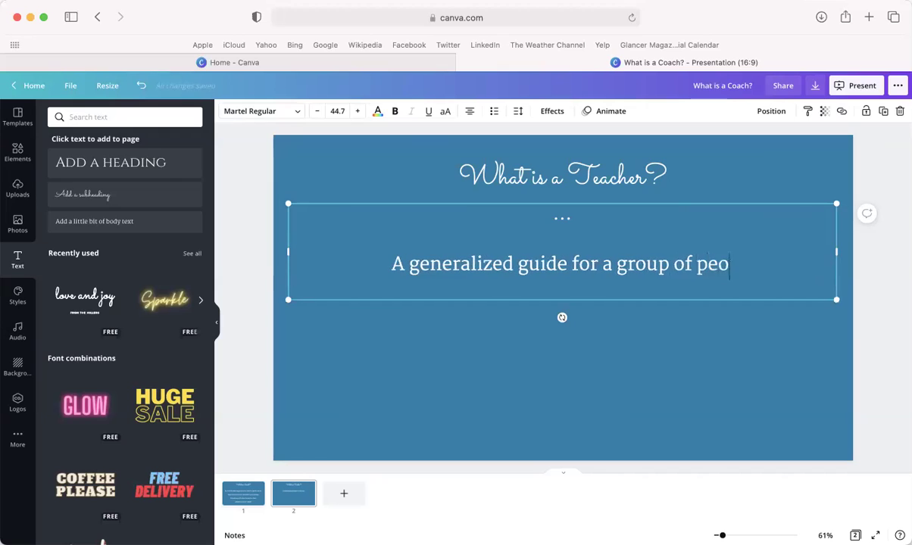
pyautogui.write('ple.')
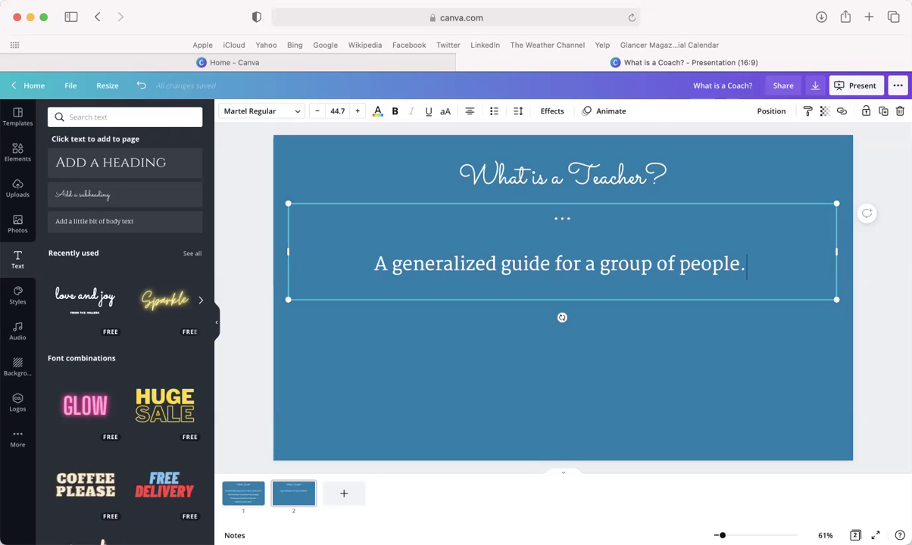
# Add the line "Format is set in advance and is instructional." below the group statement, with a blank line between
pyautogui.press('Return')
pyautogui.press('Return')
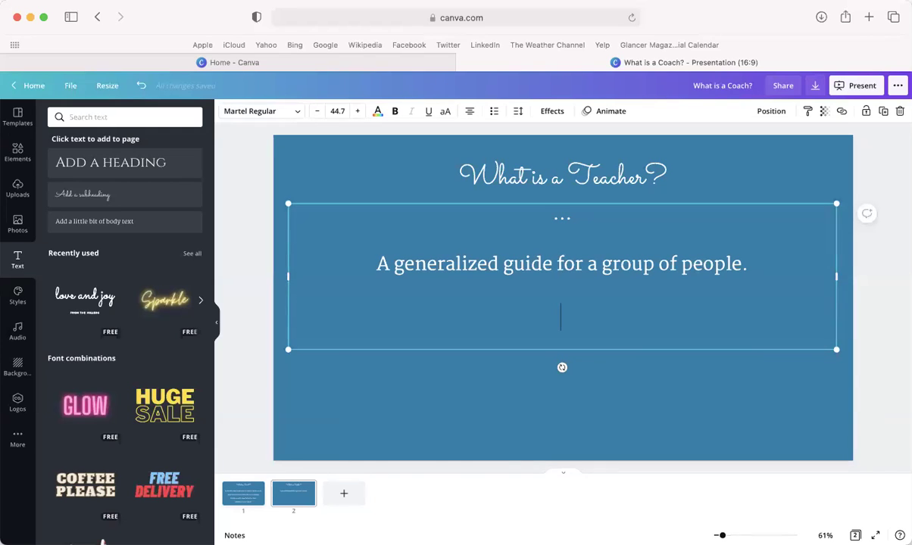
pyautogui.write('Format a')
pyautogui.press('BackSpace')
pyautogui.write('i')
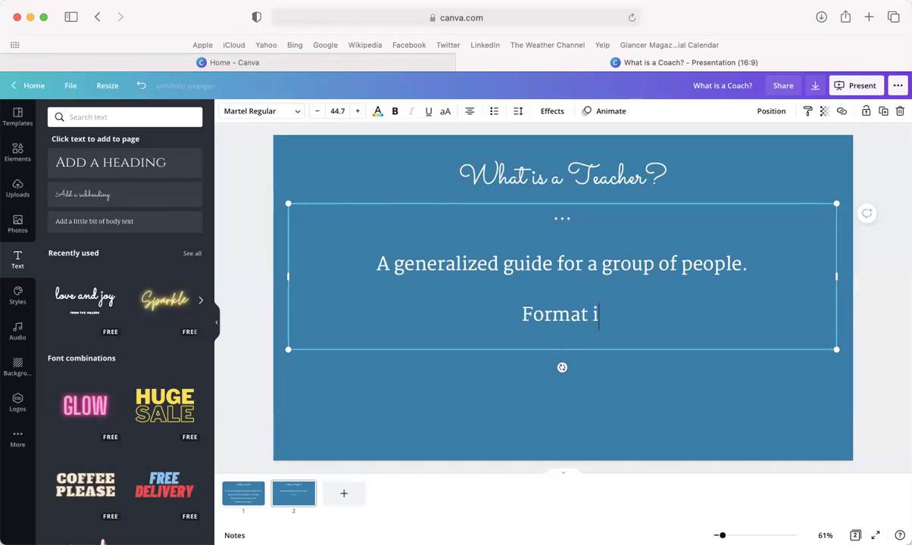
pyautogui.write('s set in advance.')
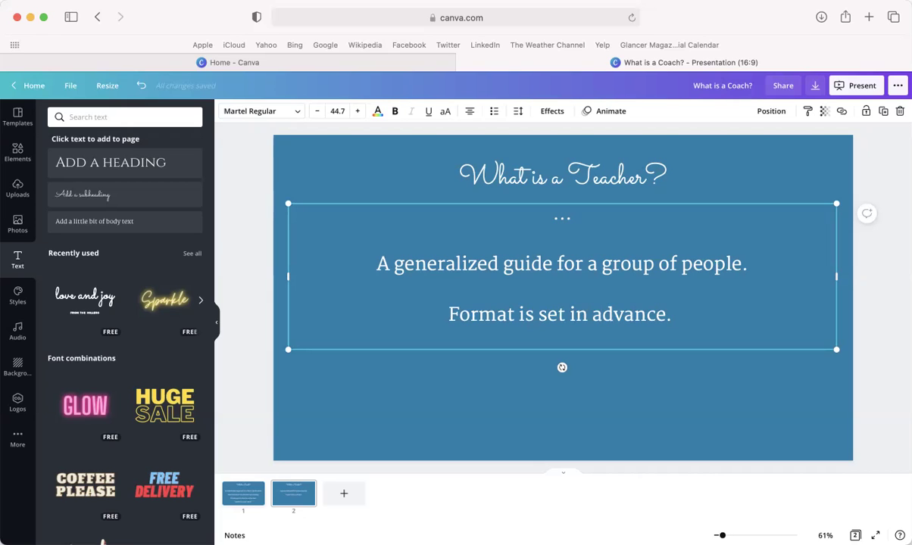
pyautogui.press('BackSpace')
pyautogui.write('and is ')
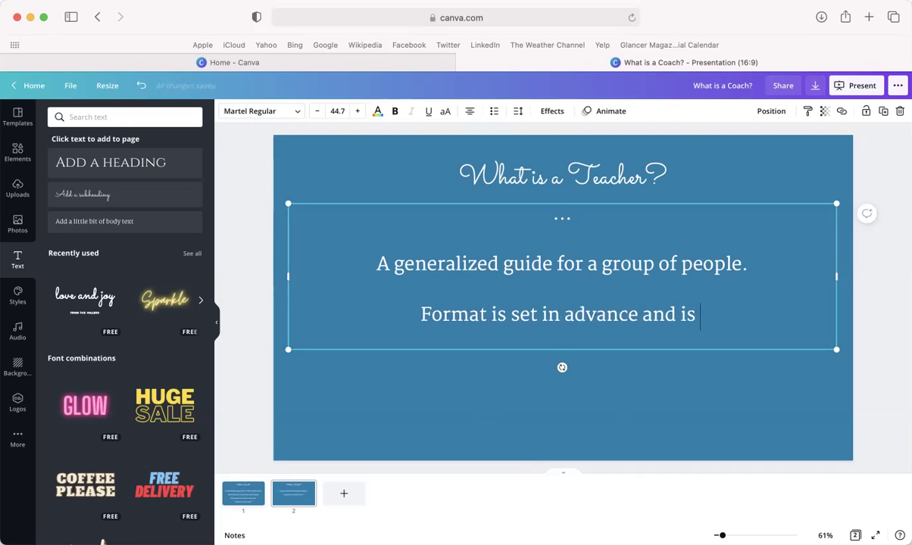
pyautogui.write('instructional.')
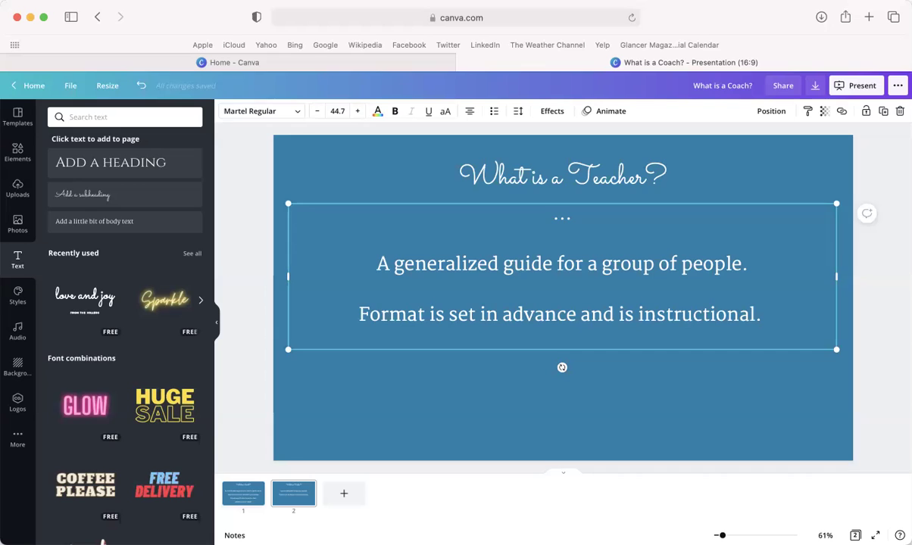
# Add the line "Provides direction (hopefully) with love and care." below a blank line and finish editing the text box
pyautogui.press('Return')
pyautogui.press('Return')
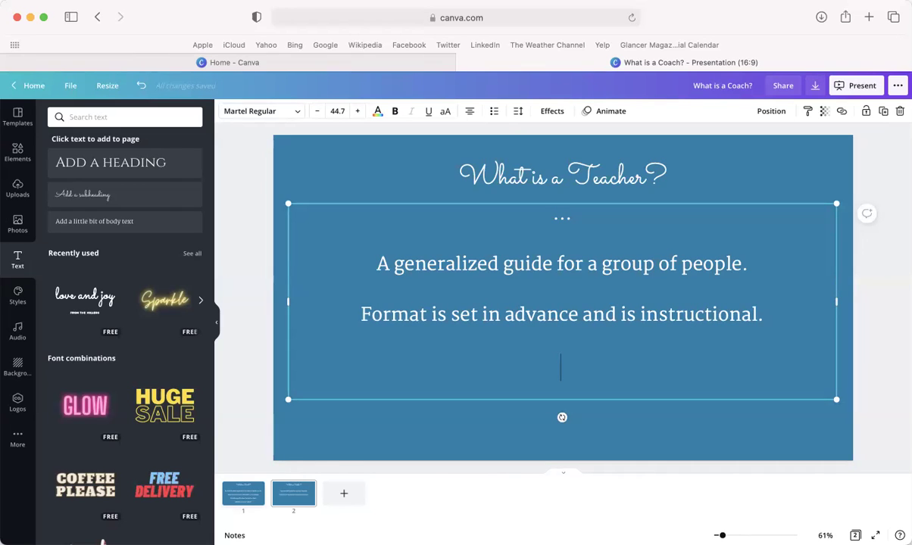
pyautogui.write('Provides direction (hopefully) with love and care.')
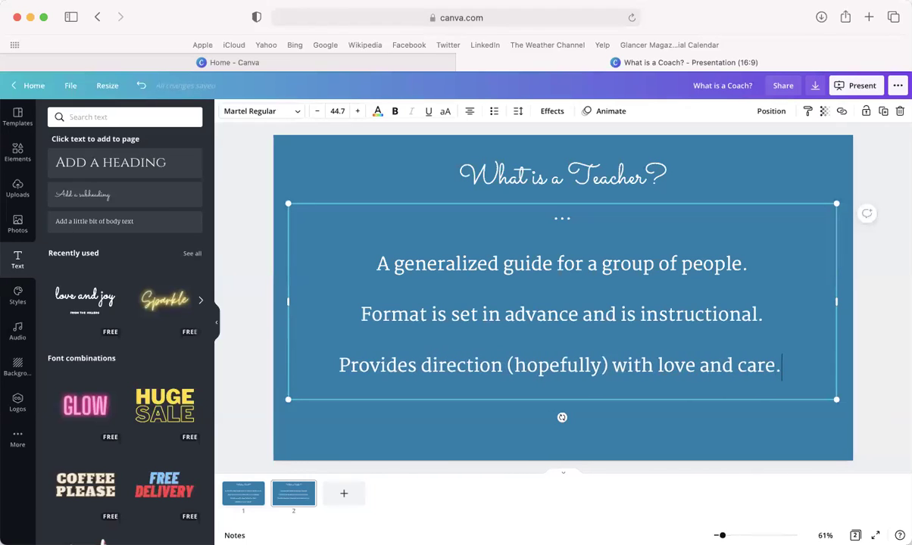
pyautogui.click(880, 336)
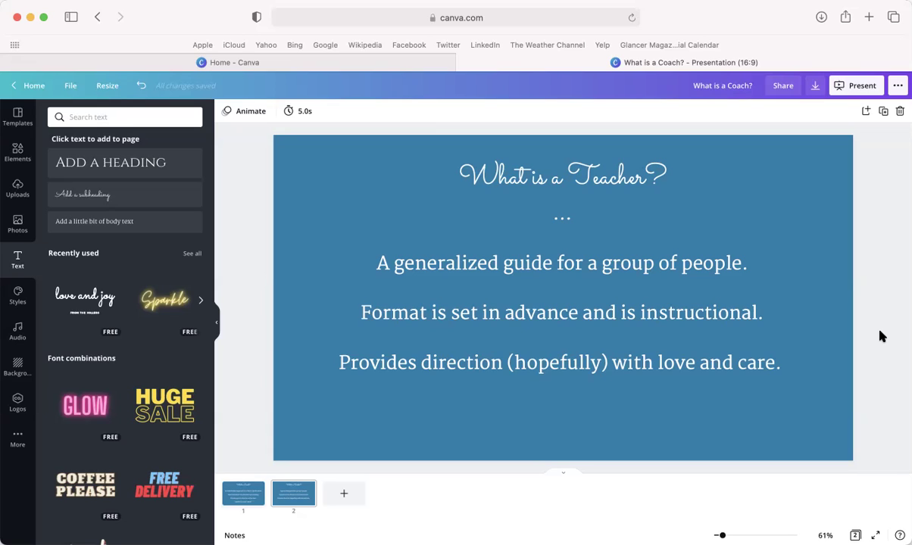
# Duplicate the "What is a Teacher?" slide as a third page and review the three pages in order
pyautogui.click(884, 112)
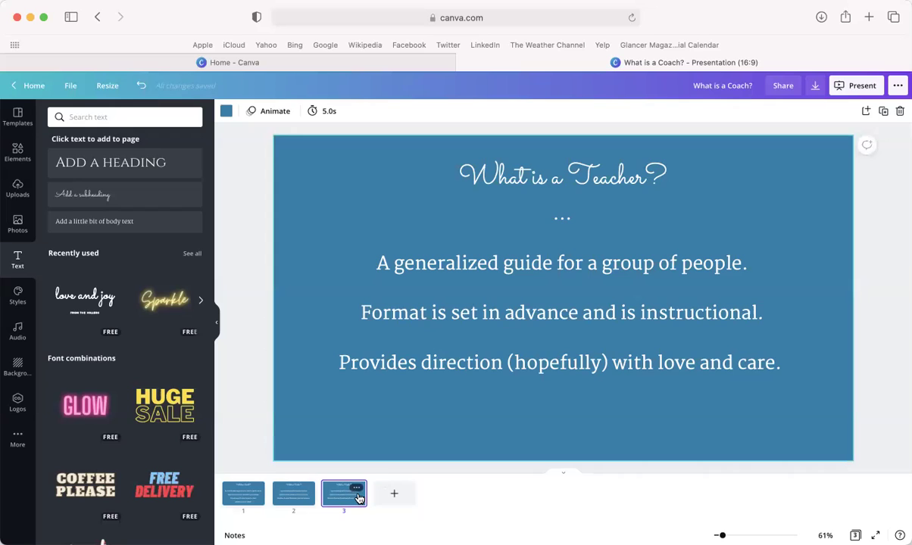
pyautogui.click(242, 493)
pyautogui.click(291, 502)
pyautogui.click(337, 499)
# Change the third slide's title to "How to Guide?"
pyautogui.click(595, 169)
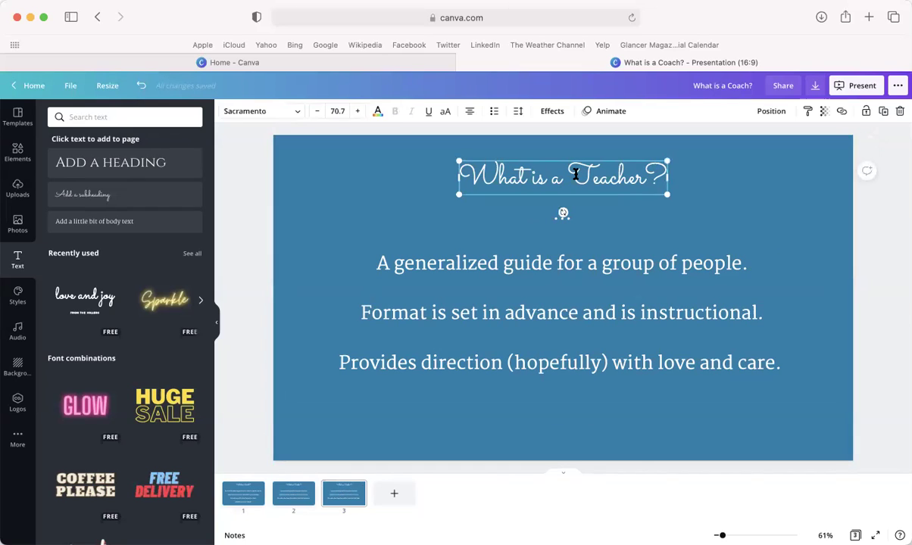
pyautogui.doubleClick(638, 178)
pyautogui.press('BackSpace')
pyautogui.press('BackSpace')
pyautogui.press('BackSpace')
pyautogui.press('BackSpace')
pyautogui.press('BackSpace')
pyautogui.press('BackSpace')
pyautogui.press('BackSpace')
pyautogui.press('BackSpace')
pyautogui.press('BackSpace')
pyautogui.press('BackSpace')
pyautogui.press('BackSpace')
pyautogui.write('Cow to Guide?')
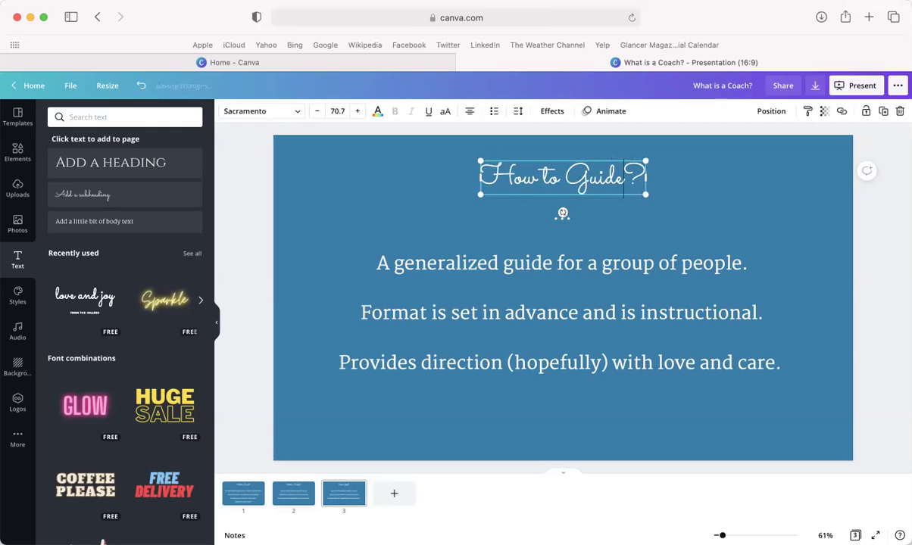
# Delete the three copied teacher statements below the dots on the "How to Guide?" slide
pyautogui.click(600, 325)
pyautogui.tripleClick(599, 329)
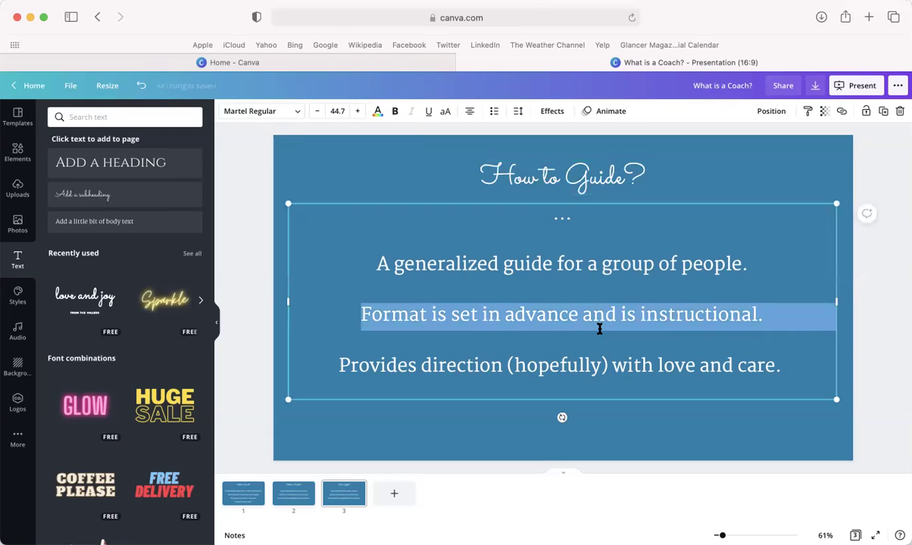
pyautogui.click(599, 328)
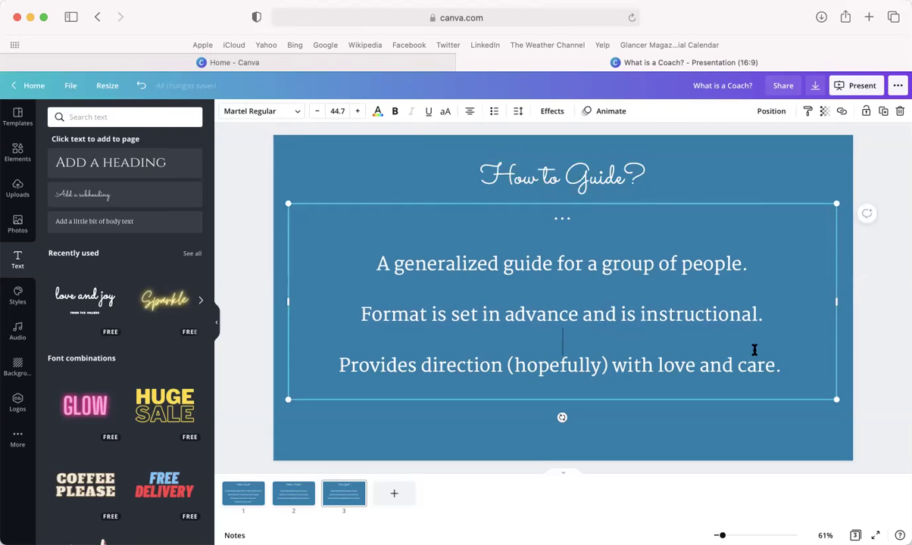
pyautogui.moveTo(782, 364); pyautogui.dragTo(376, 266)
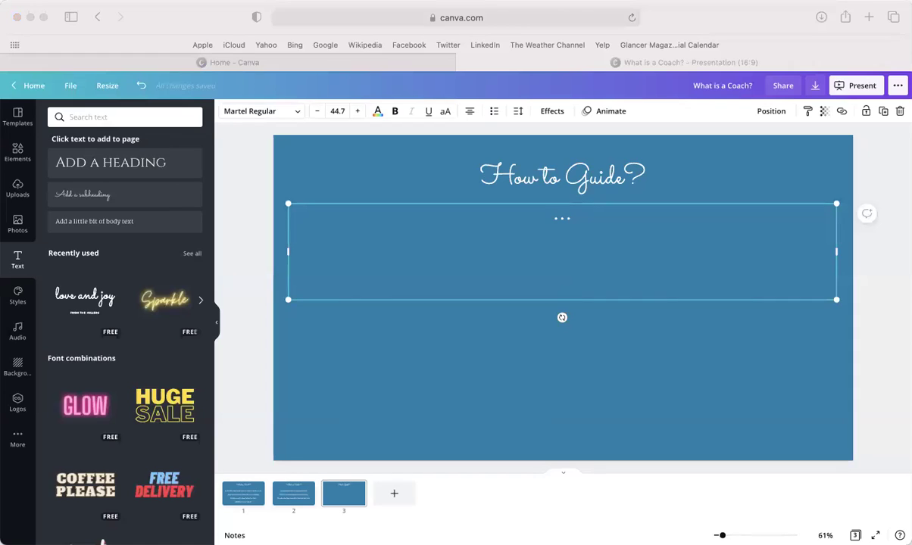
# Add "Journaling." as the first body line below the dots, followed by a blank line
pyautogui.click(562, 264)
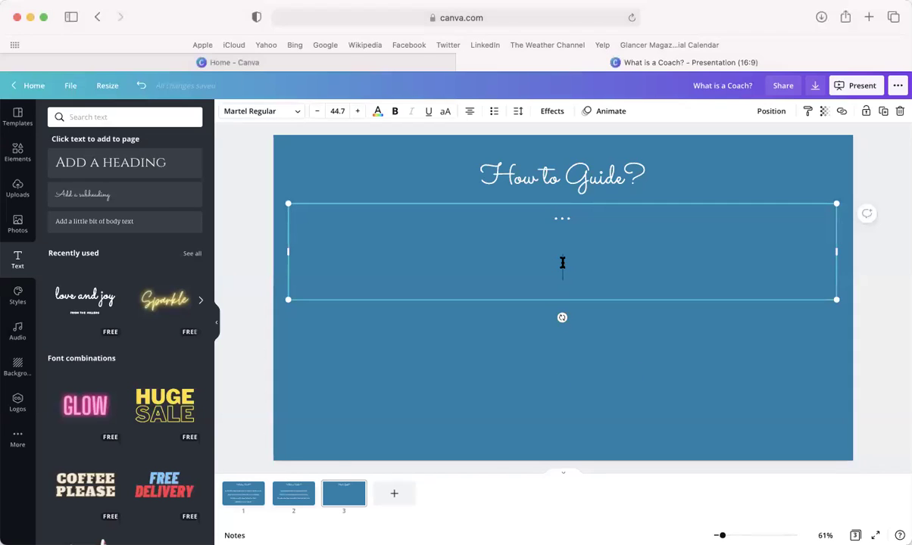
pyautogui.write('Journaling.')
pyautogui.press('Return')
pyautogui.press('Return')
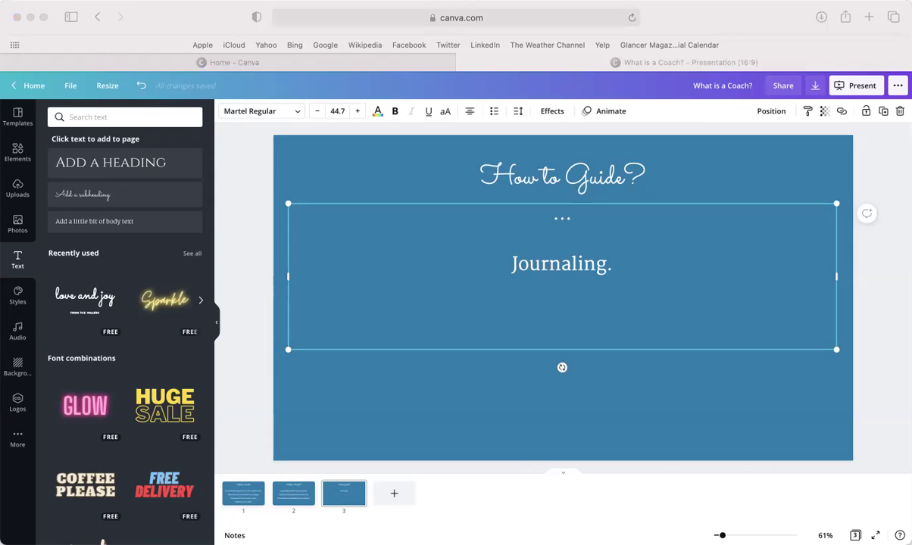
# Add the line "Meet them where they are then encourage them to up level." under the journaling entry, with blank space beneath it
pyautogui.click(573, 321)
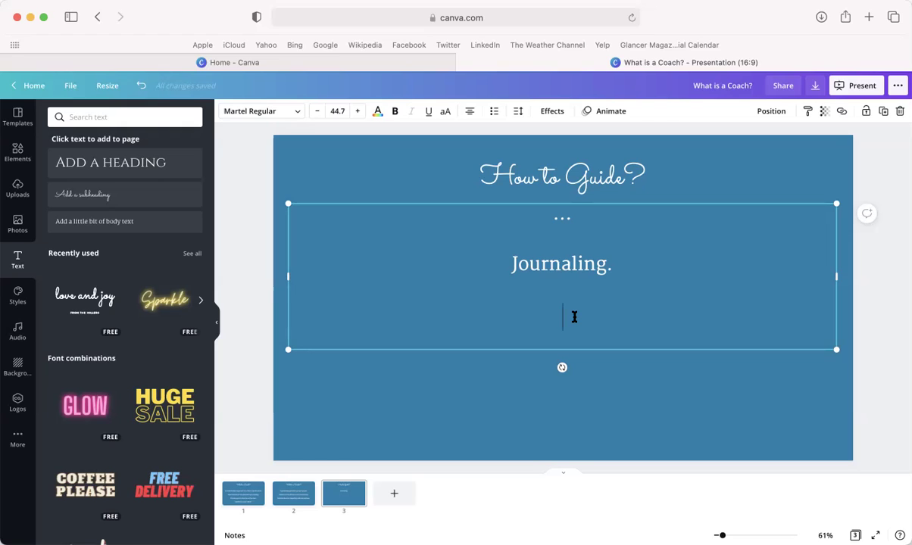
pyautogui.write('Mett')
pyautogui.press('BackSpace')
pyautogui.press('BackSpace')
pyautogui.write('et them ')
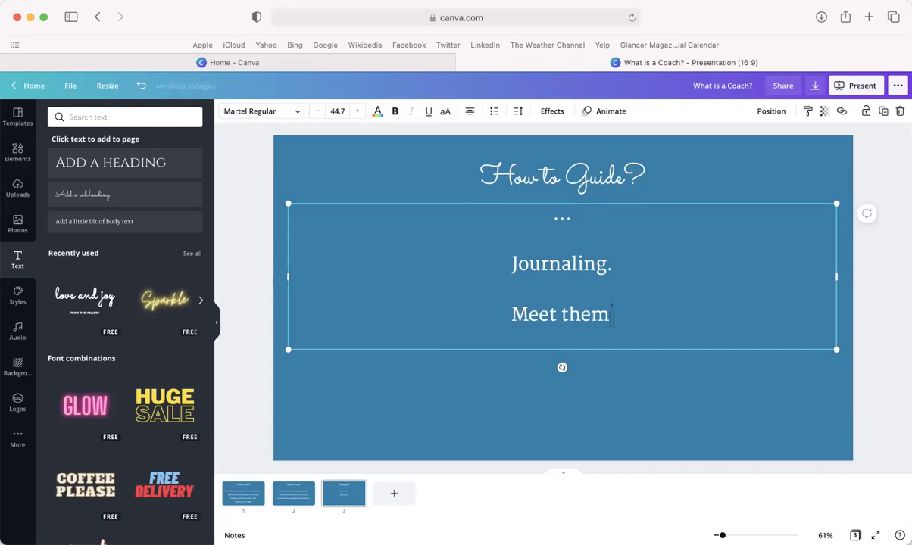
pyautogui.write('where they are th')
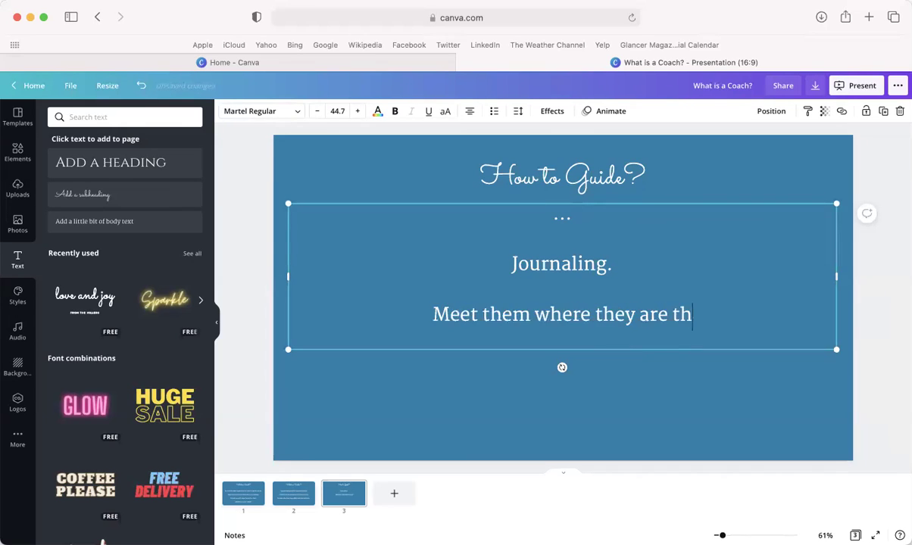
pyautogui.write('en encou')
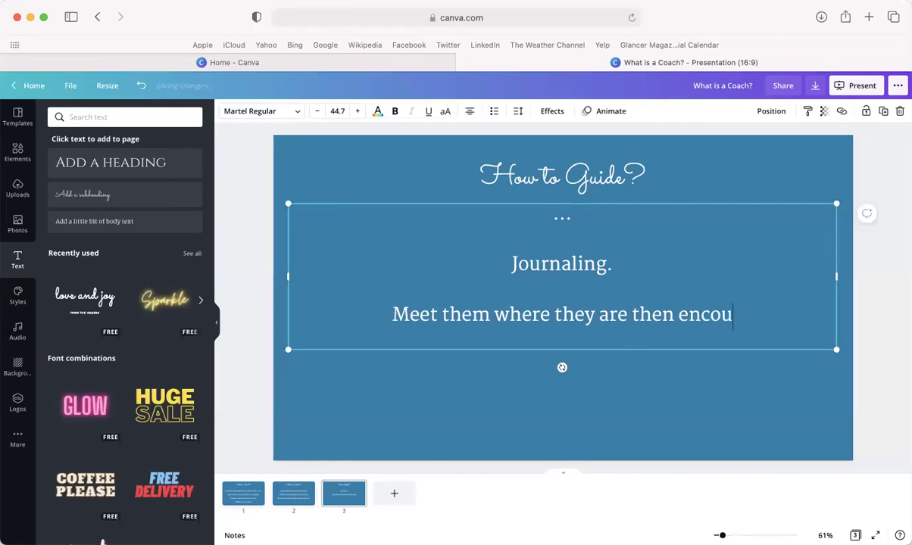
pyautogui.write('rage hte')
pyautogui.press('BackSpace')
pyautogui.press('BackSpace')
pyautogui.press('BackSpace')
pyautogui.press('BackSpace')
pyautogui.write('them')
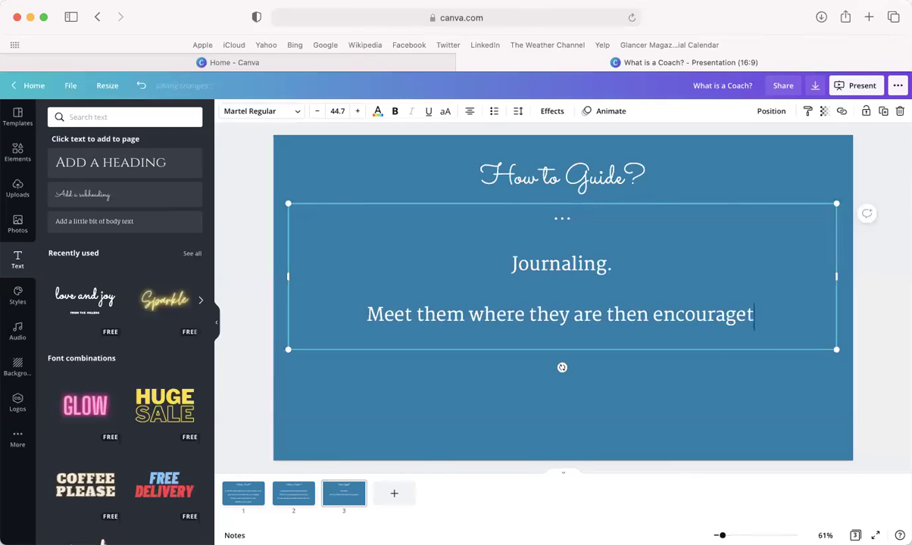
pyautogui.press('BackSpace')
pyautogui.press('BackSpace')
pyautogui.press('BackSpace')
pyautogui.press('BackSpace')
pyautogui.write('them o')
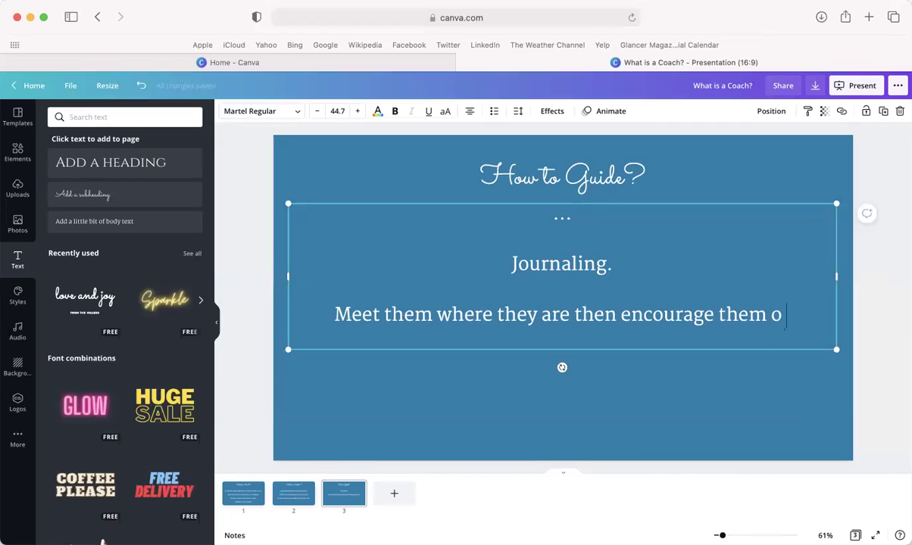
pyautogui.press('BackSpace')
pyautogui.press('BackSpace')
pyautogui.write('to up level.')
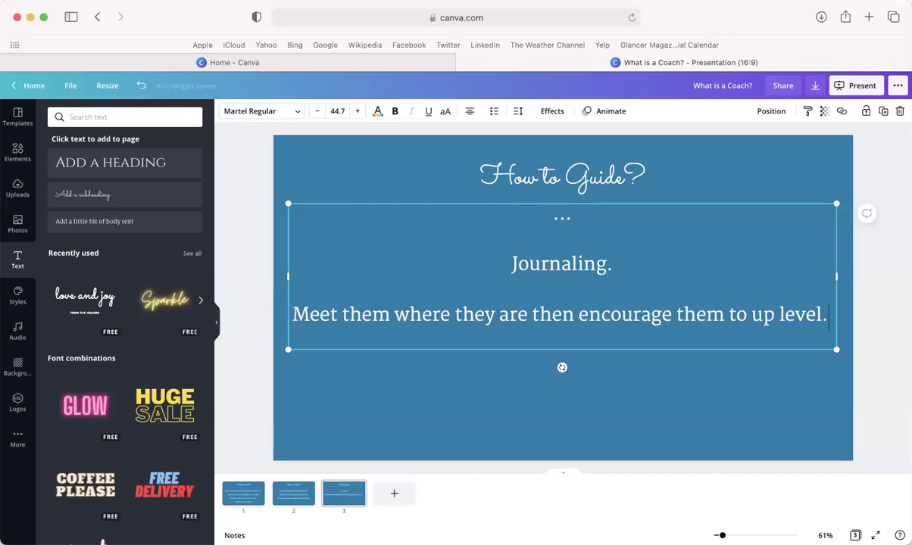
pyautogui.press('Return')
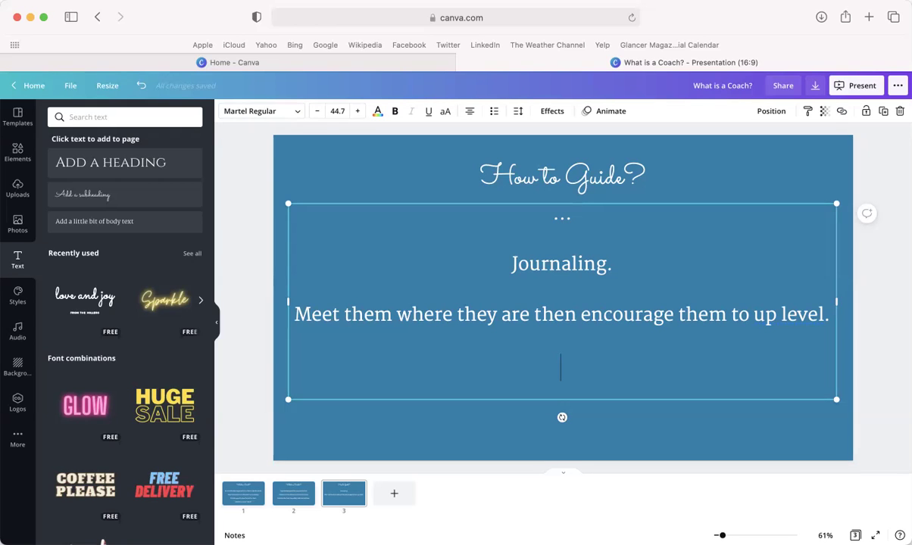
# Hyphenate "up level" as "up-level" in the second body statement
pyautogui.click(780, 306)
pyautogui.press('BackSpace')
pyautogui.write('-')
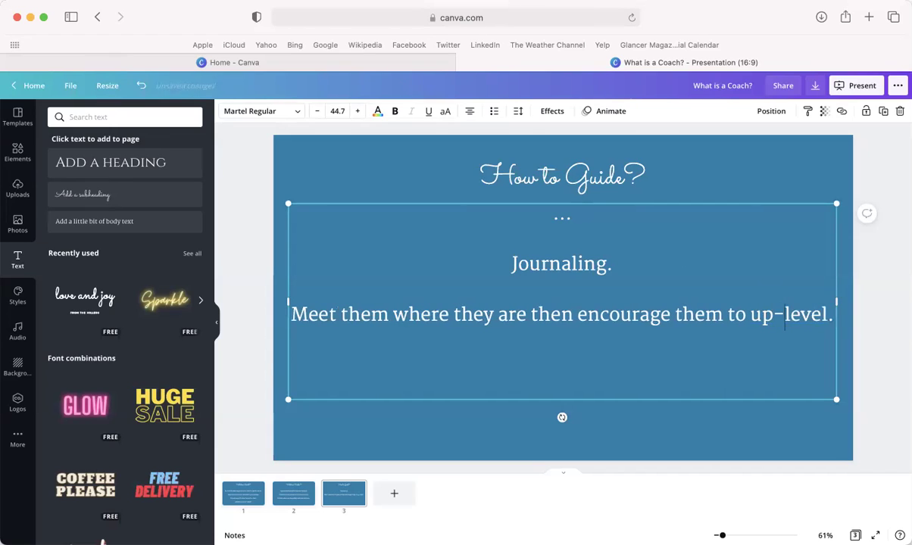
# Add the line "Connecting with them individually." below the up-level statement, with a blank line between
pyautogui.click(831, 315)
pyautogui.press('Return')
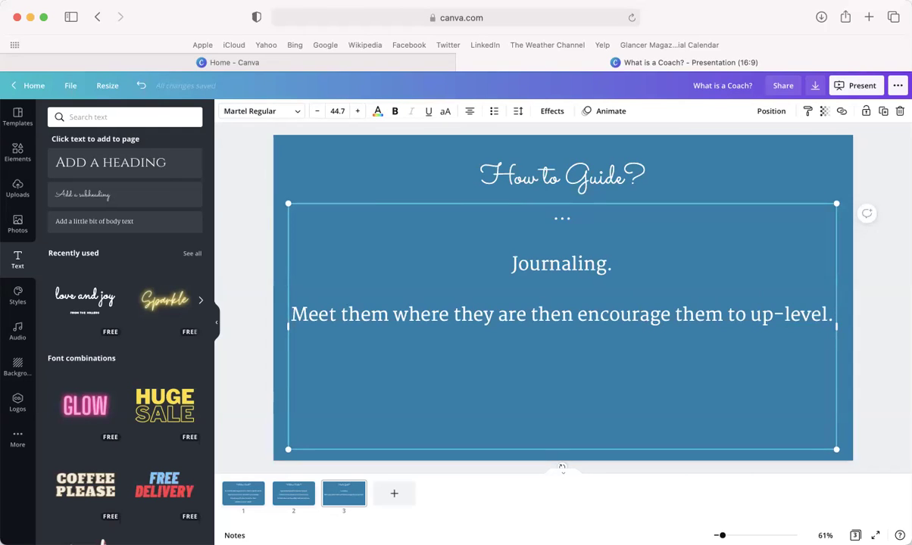
pyautogui.write('Connecti')
pyautogui.write('ng wiht')
pyautogui.press('BackSpace')
pyautogui.press('BackSpace')
pyautogui.press('BackSpace')
pyautogui.write('th')
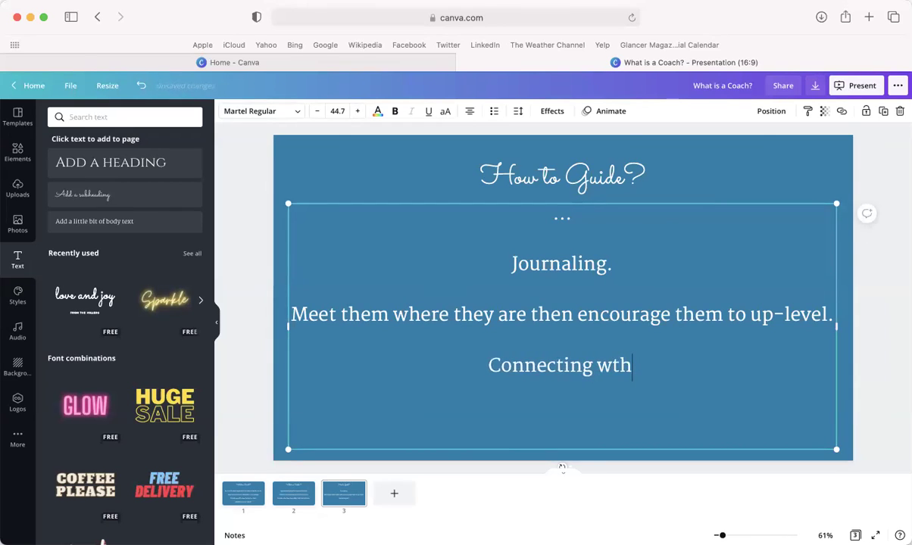
pyautogui.press('BackSpace')
pyautogui.press('BackSpace')
pyautogui.write('iht')
pyautogui.press('BackSpace')
pyautogui.press('BackSpace')
pyautogui.press('BackSpace')
pyautogui.write('they are then')
pyautogui.press('BackSpace')
pyautogui.write('m individually.')
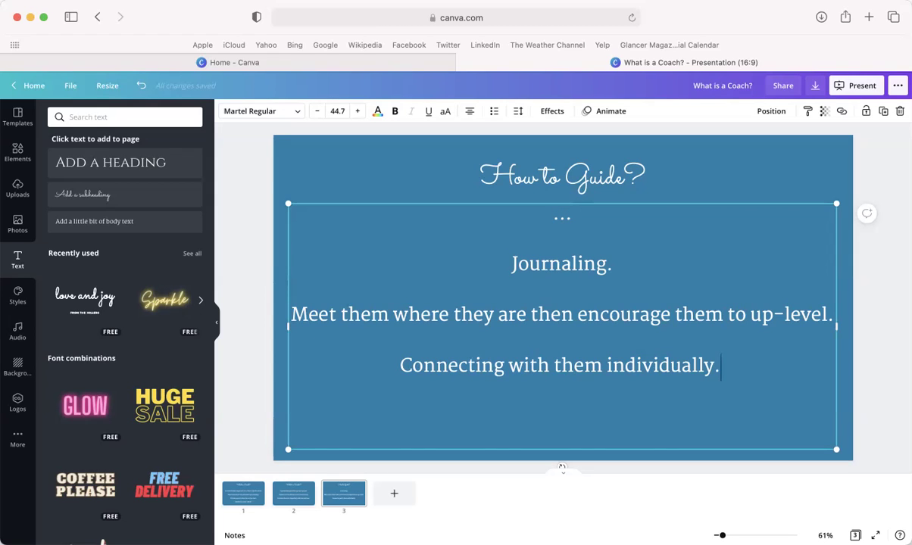
# Extend the "Journaling." line with "Encourage quiet time & introspection." on the same line
pyautogui.click(638, 268)
pyautogui.write('Enrou')
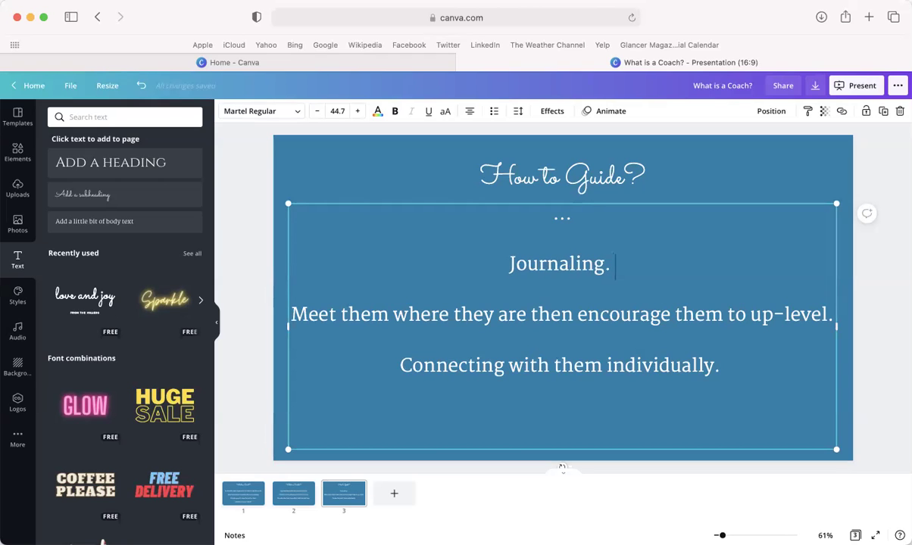
pyautogui.press('BackSpace')
pyautogui.press('BackSpace')
pyautogui.press('BackSpace')
pyautogui.write('courage')
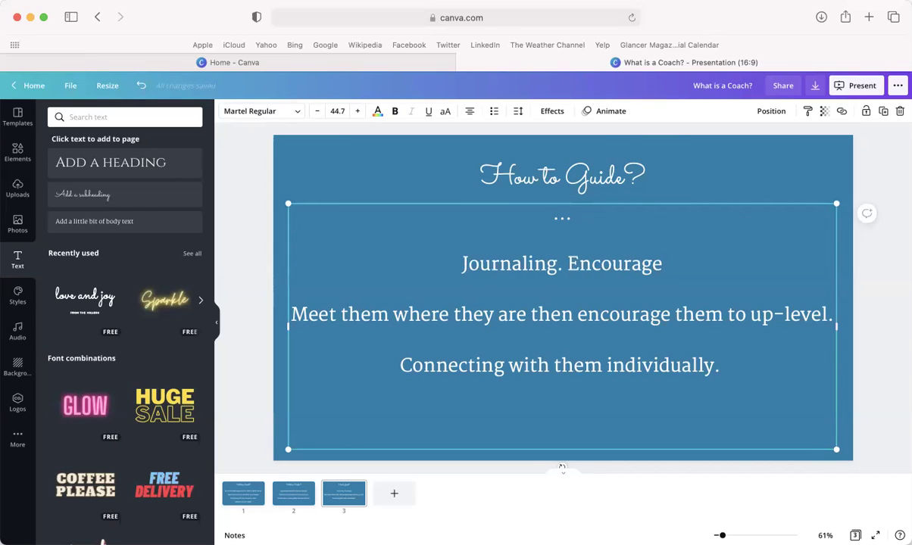
pyautogui.write(' quiet time')
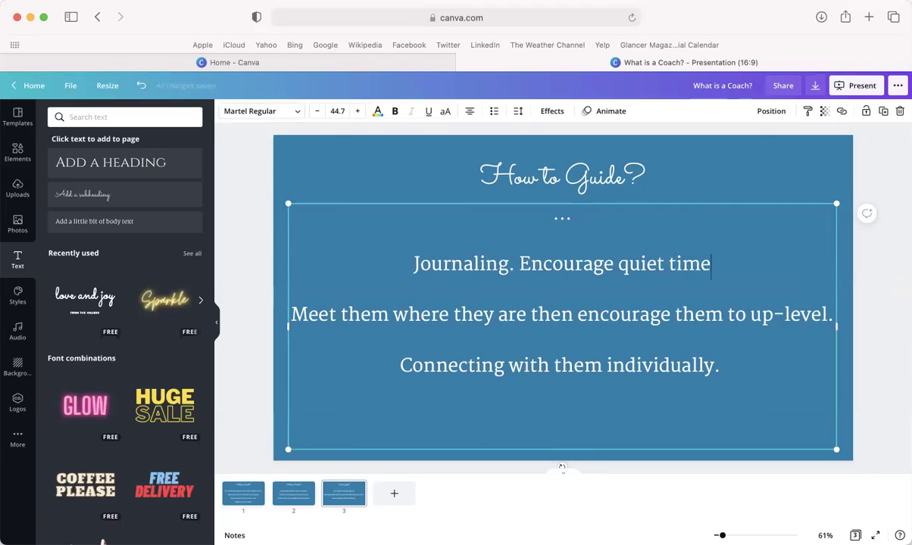
pyautogui.write(' & introspection.')
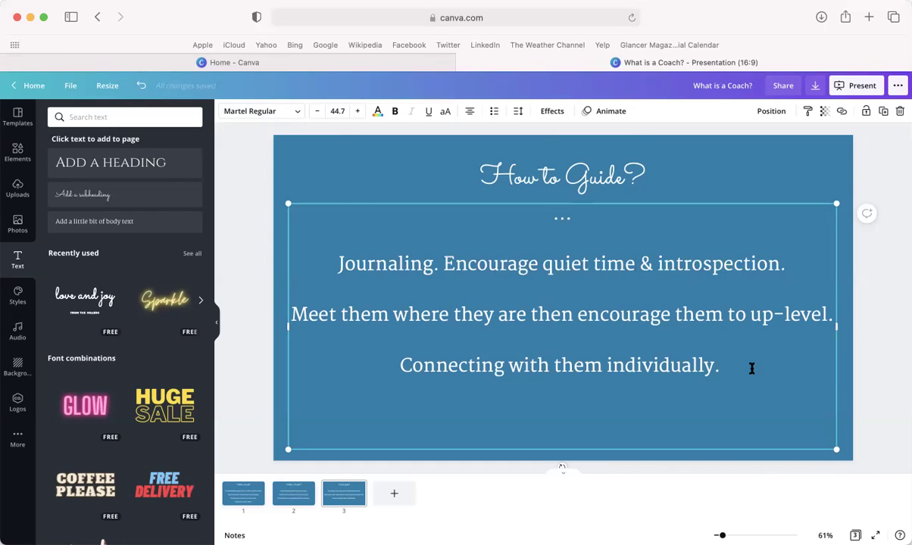
# Add the closing line "Your path is not their path!" below "Connecting with them individually.", separated by a blank line, and finish editing the text
pyautogui.press('Return')
pyautogui.press('Return')
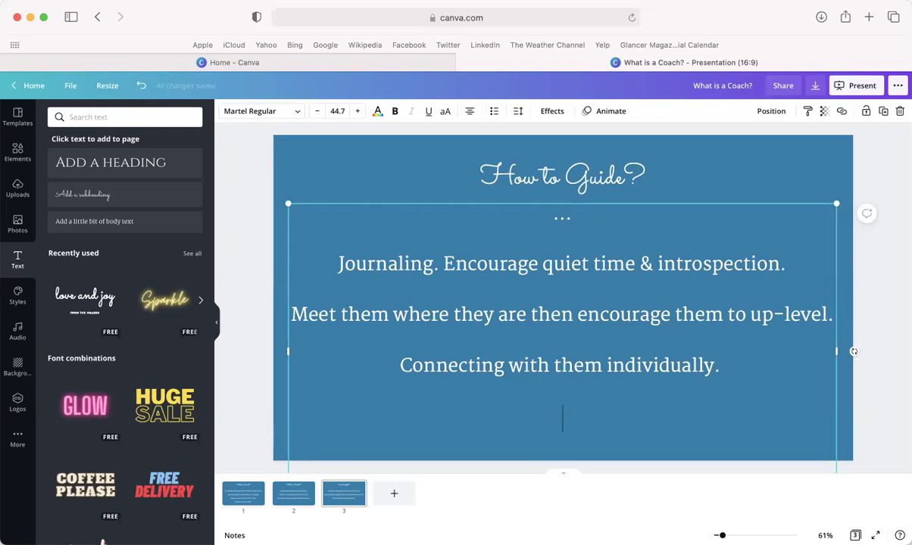
pyautogui.write('Your path i')
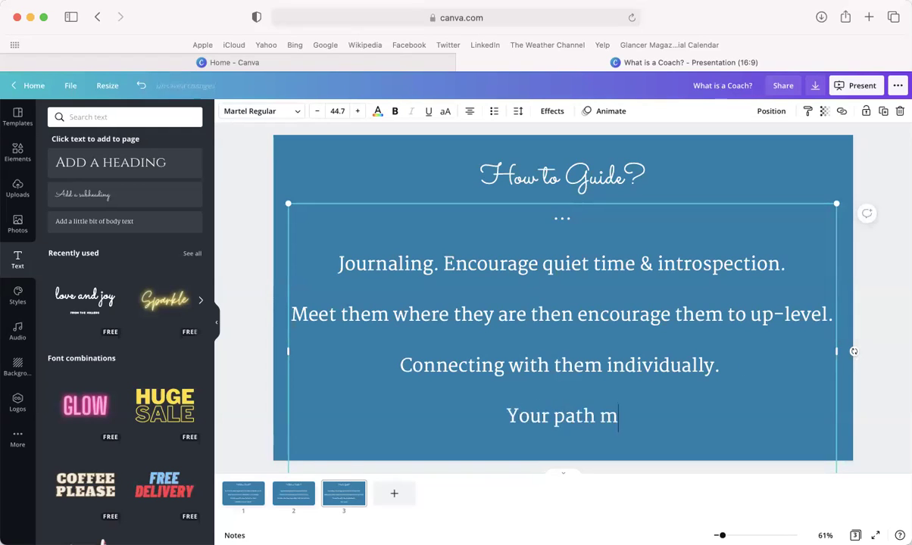
pyautogui.write('s n')
pyautogui.press('BackSpace')
pyautogui.press('BackSpace')
pyautogui.press('BackSpace')
pyautogui.press('BackSpace')
pyautogui.write('i')
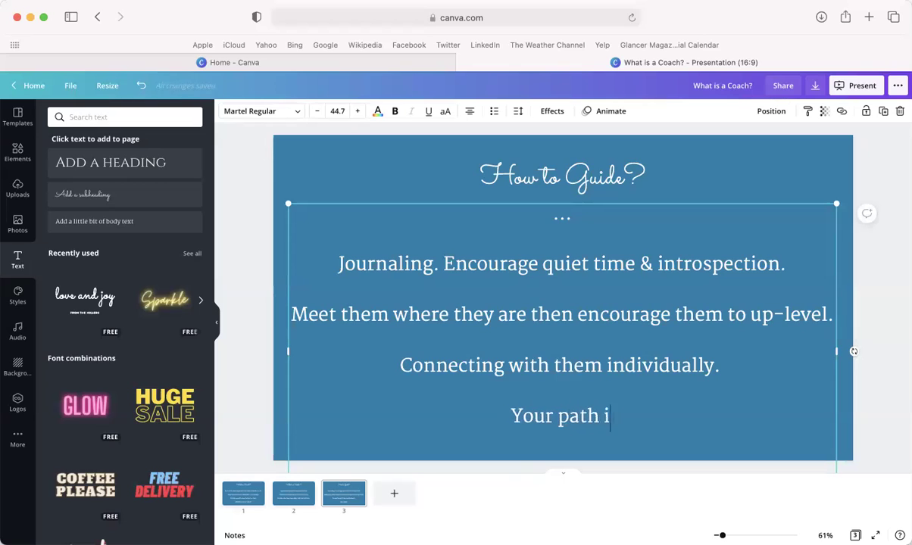
pyautogui.write('s not thier p')
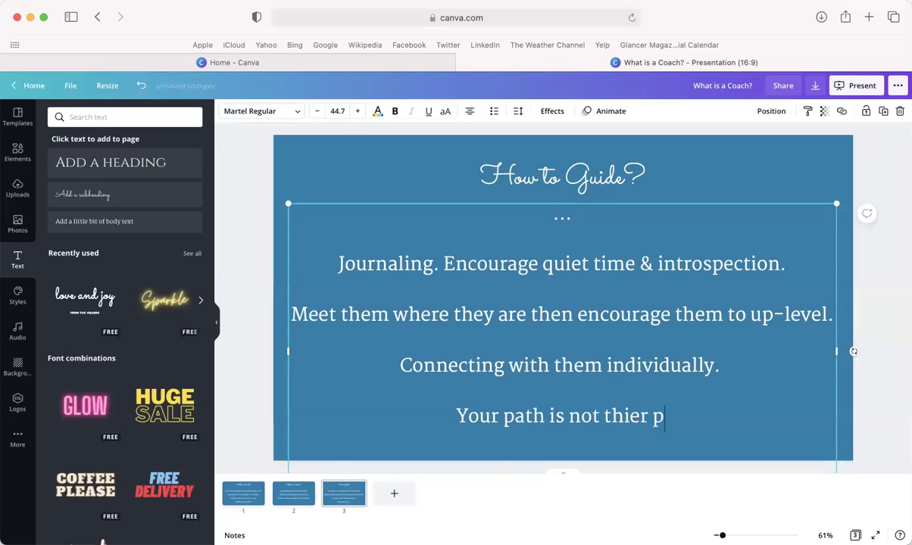
pyautogui.press('BackSpace')
pyautogui.press('BackSpace')
pyautogui.press('BackSpace')
pyautogui.press('BackSpace')
pyautogui.press('BackSpace')
pyautogui.write('eir path!')
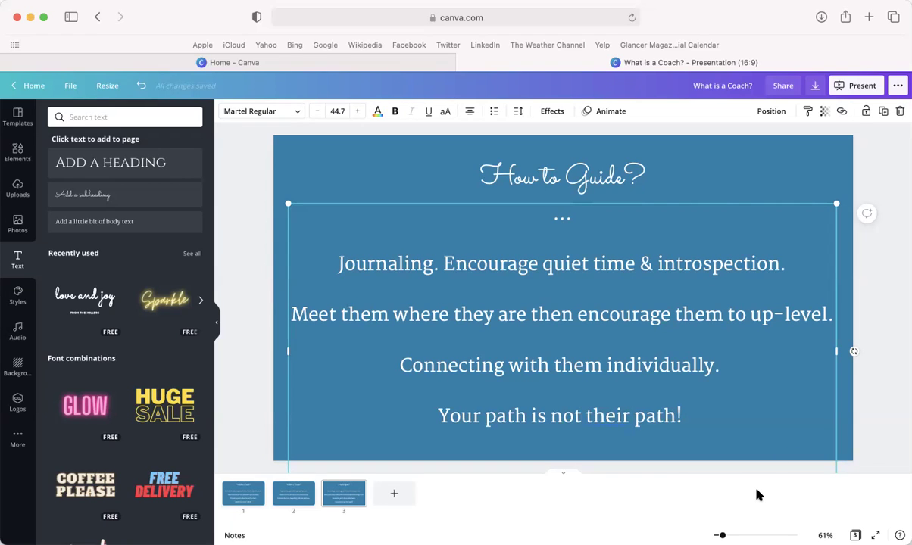
pyautogui.press('Escape')
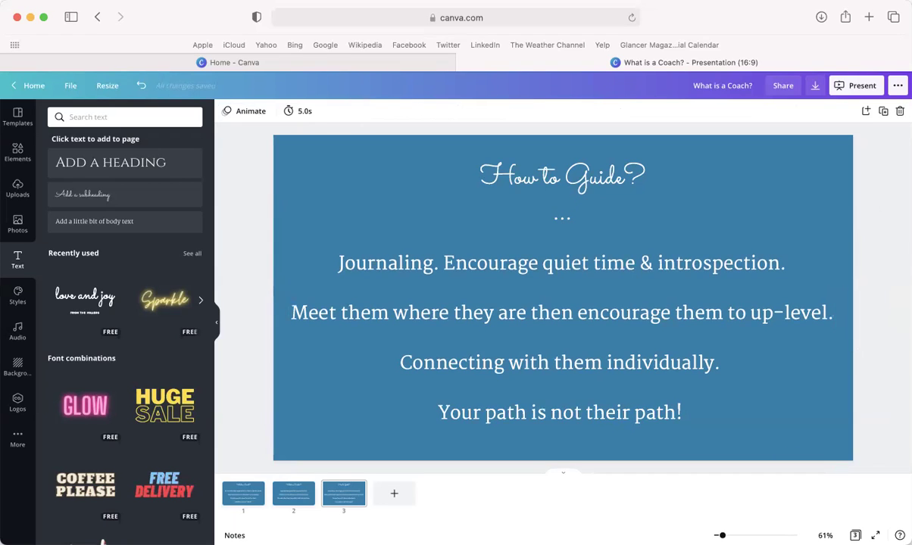